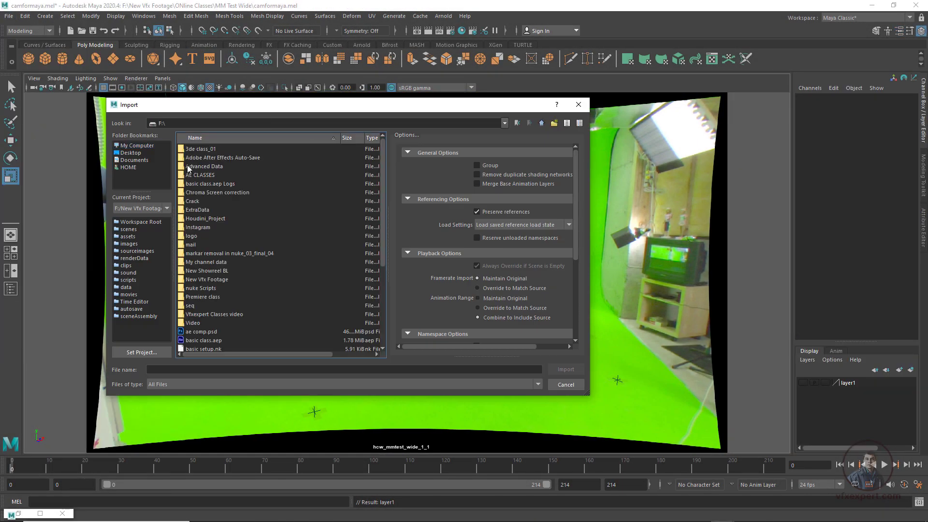
Import the house model from its folder into the tracked scene
{"action": "double_click", "coordinate": [207, 279]}
{"action": "double_click", "coordinate": [212, 210]}
{"action": "double_click", "coordinate": [208, 193]}
{"action": "double_click", "coordinate": [242, 334]}
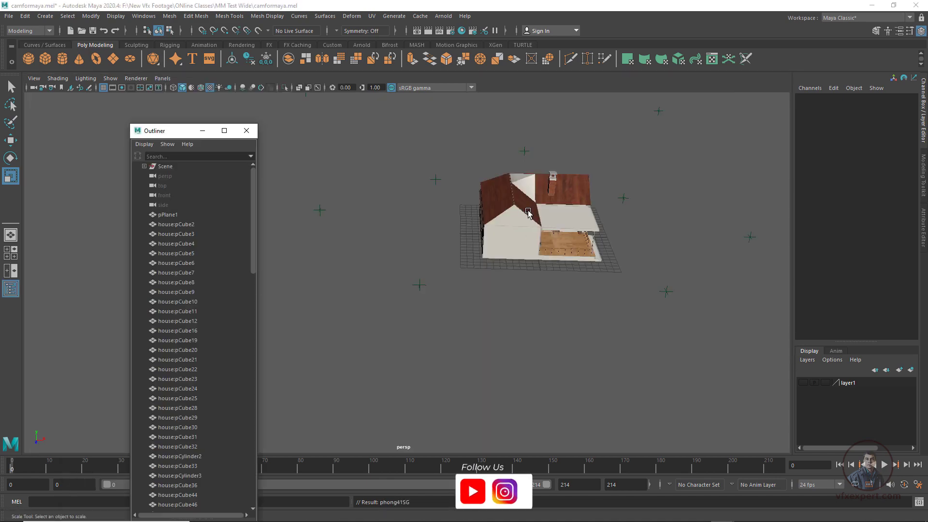
Select all the imported house pieces and group them into group1
{"action": "left_click_drag", "start_coordinate": [176, 224], "coordinate": [245, 499]}
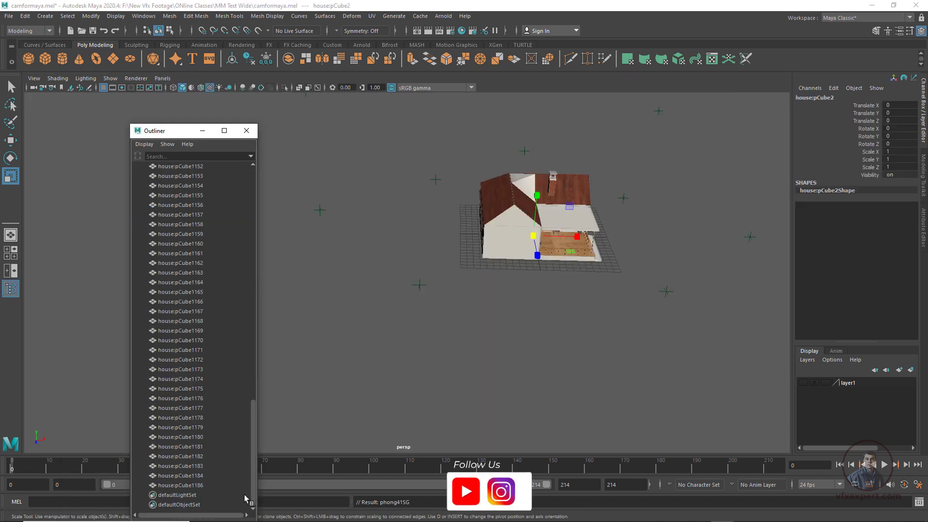
{"action": "key", "text": "ctrl+g"}
{"action": "scroll", "coordinate": [472, 306], "scroll_direction": "up", "scroll_amount": 10}
{"action": "scroll", "coordinate": [452, 292], "scroll_direction": "up", "scroll_amount": 10}
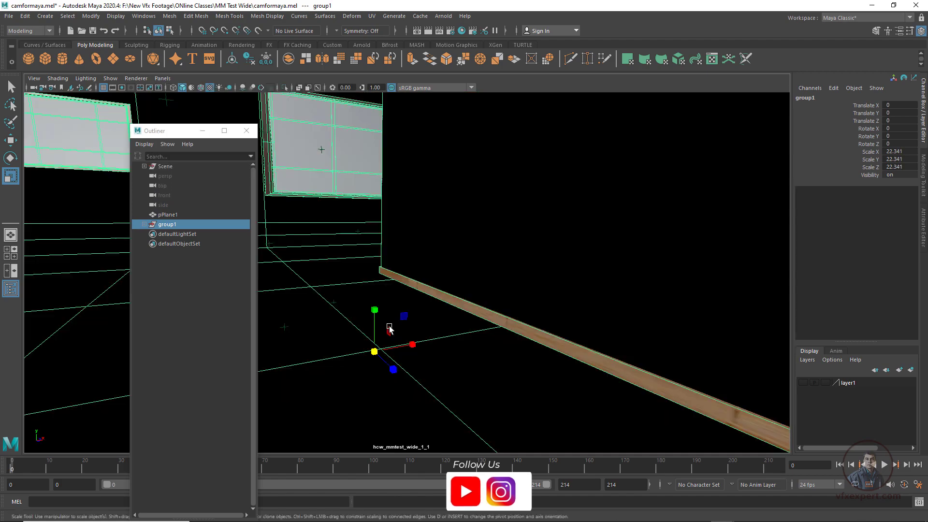
{"action": "scroll", "coordinate": [362, 348], "scroll_direction": "down", "scroll_amount": 3}
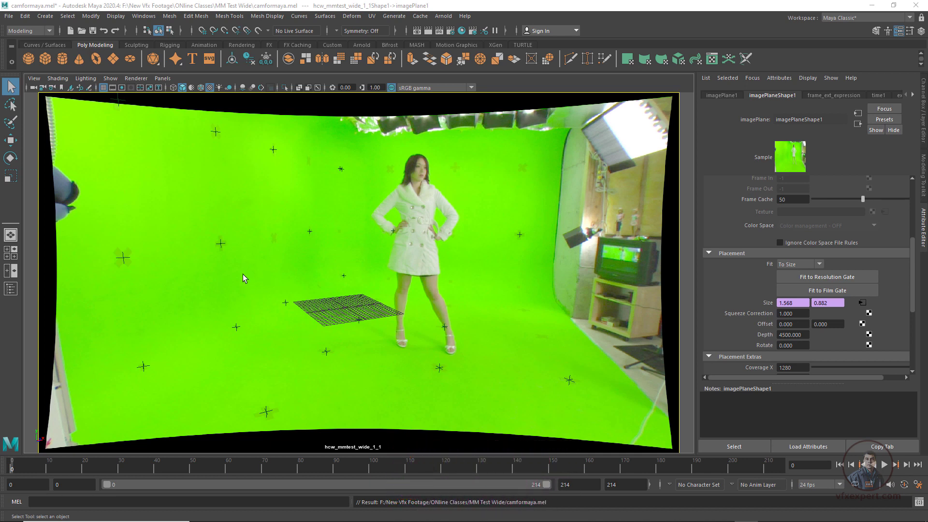
Jump to frame 213 and review the hcw_mmtest_wide_1_1 camera and image plane settings
{"action": "left_click_drag", "start_coordinate": [662, 473], "coordinate": [778, 467]}
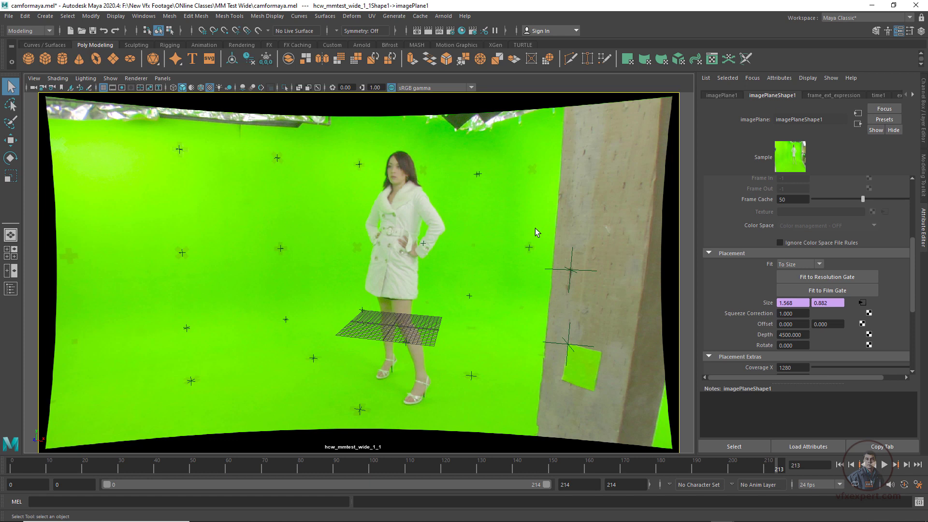
{"action": "left_click", "coordinate": [33, 88]}
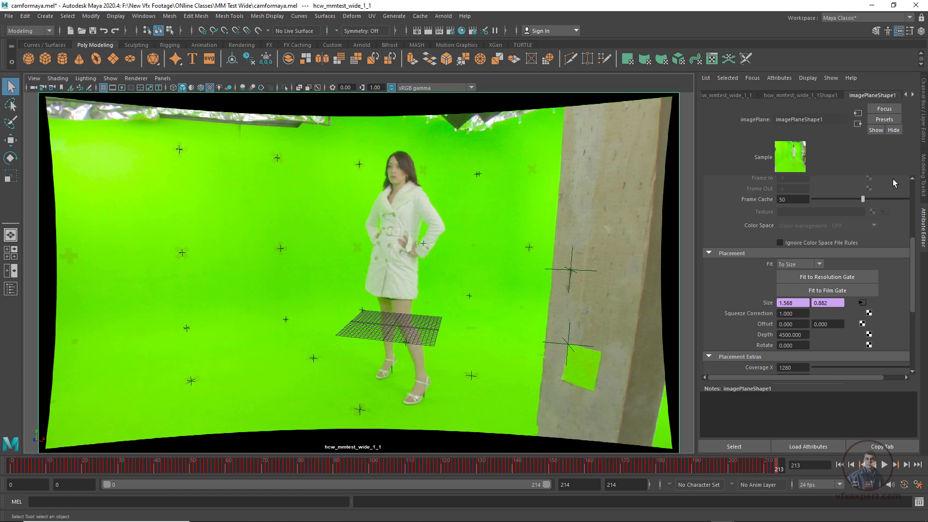
{"action": "left_click", "coordinate": [799, 96]}
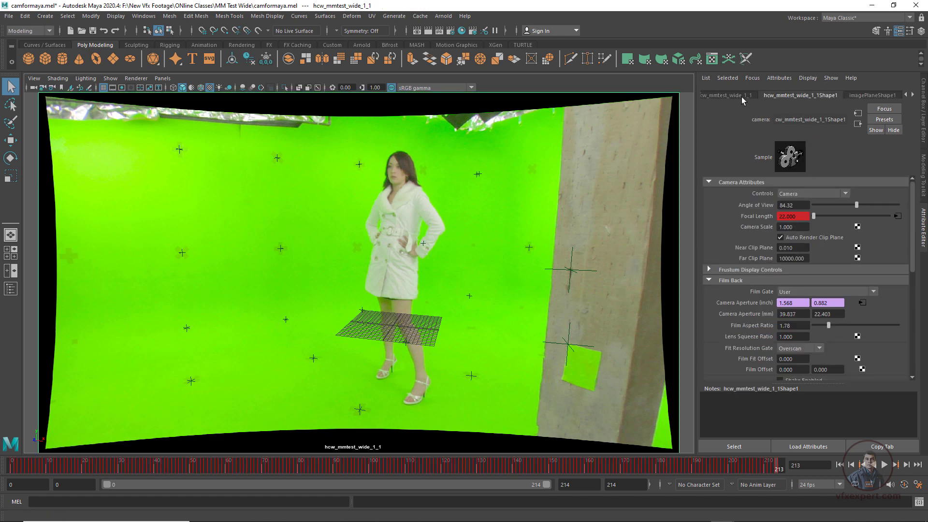
{"action": "left_click", "coordinate": [856, 95]}
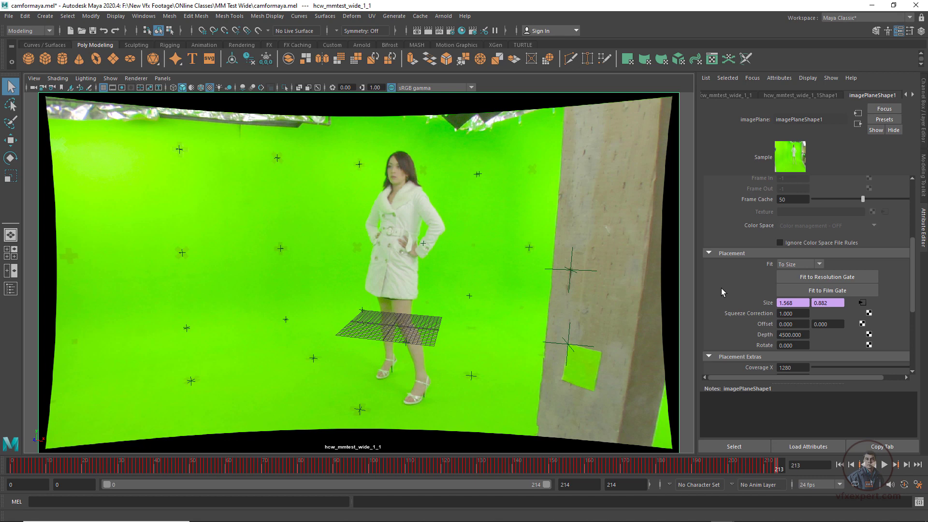
Select the image plane and scrub the plate back to frame 0
{"action": "left_click_drag", "start_coordinate": [20, 465], "coordinate": [2, 456]}
{"action": "left_click", "coordinate": [47, 328]}
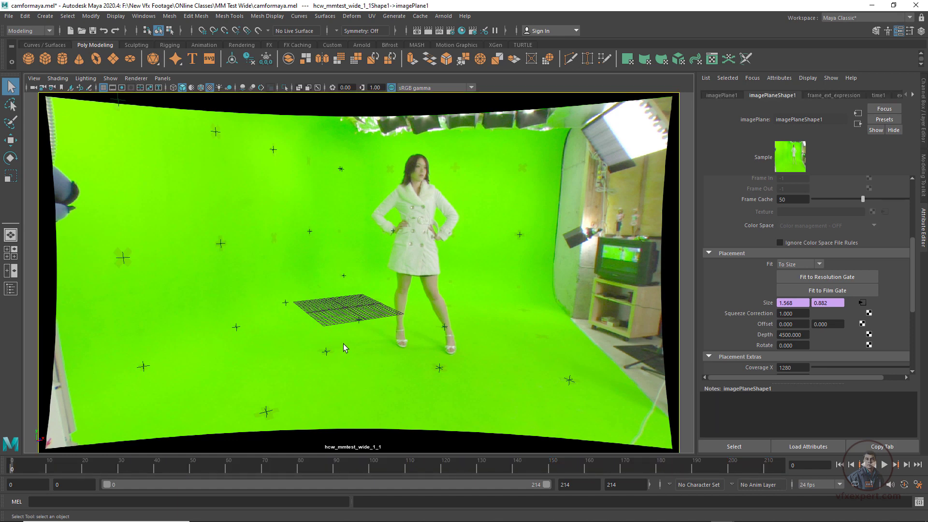
{"action": "left_click_drag", "start_coordinate": [100, 467], "coordinate": [12, 466]}
Open the Outliner and select the Scene group and the p04 locator
{"action": "left_click", "coordinate": [143, 16]}
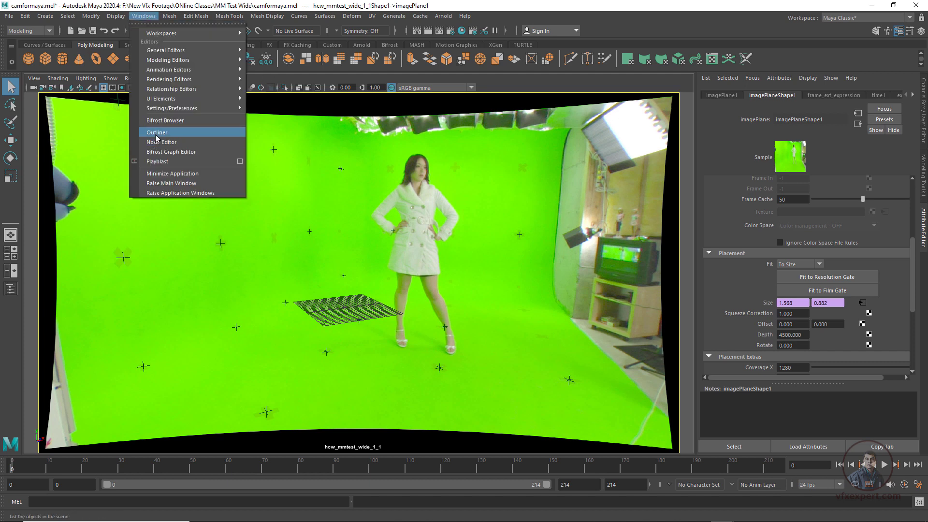
{"action": "left_click", "coordinate": [156, 133]}
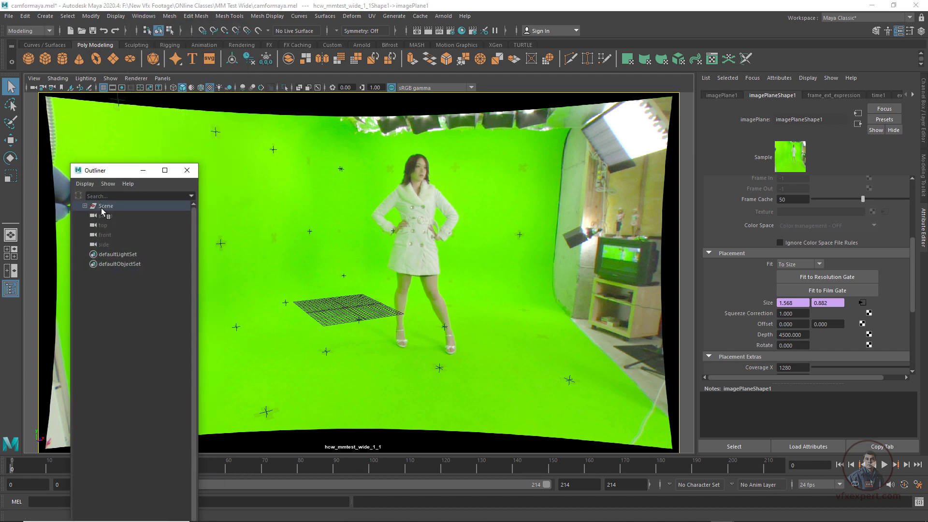
{"action": "left_click", "coordinate": [103, 206]}
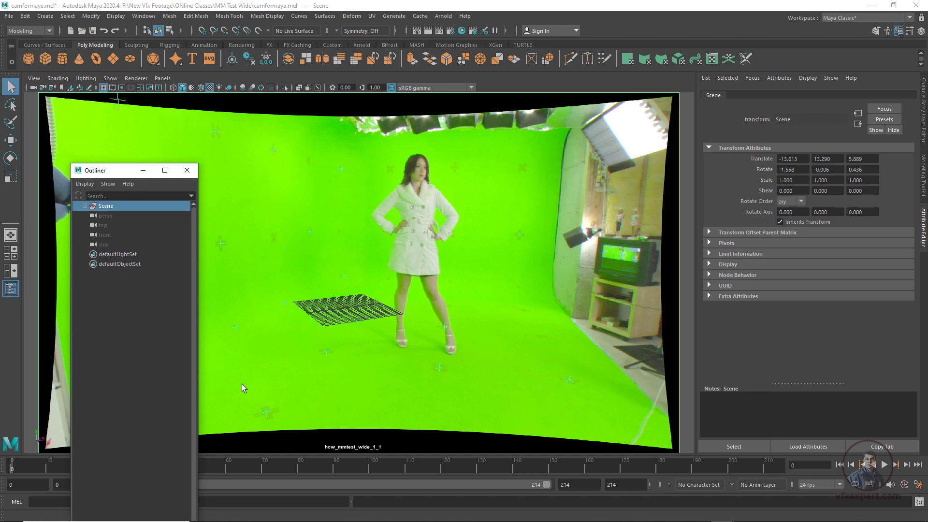
{"action": "left_click", "coordinate": [321, 378]}
{"action": "left_click", "coordinate": [325, 352]}
Look through the persp camera and orbit down onto the grid
{"action": "left_click", "coordinate": [163, 78]}
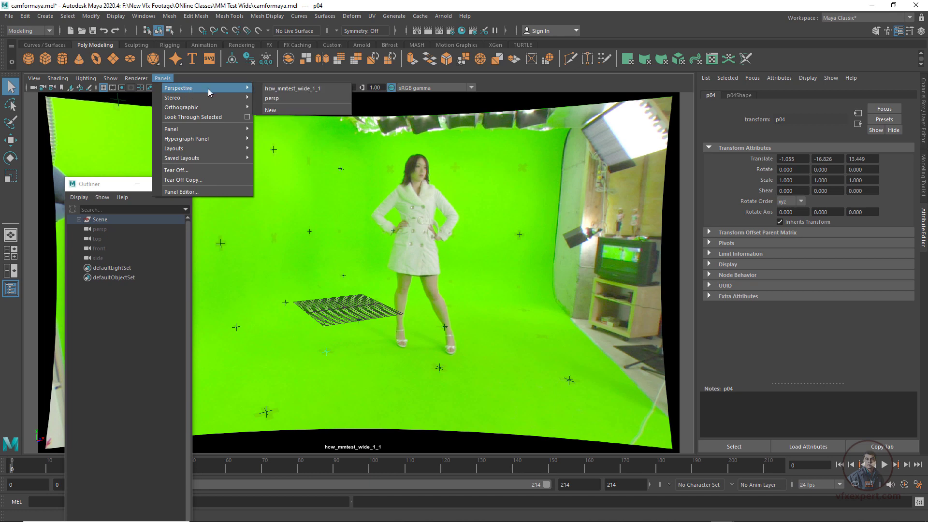
{"action": "left_click", "coordinate": [285, 98]}
{"action": "scroll", "coordinate": [438, 280], "scroll_direction": "down", "scroll_amount": 4}
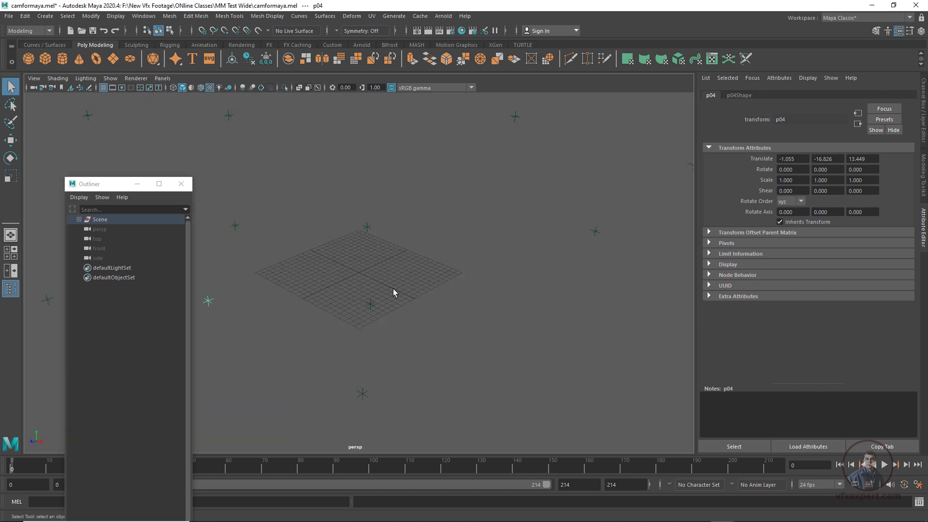
{"action": "left_click_drag", "start_coordinate": [375, 290], "coordinate": [396, 319], "text": "alt"}
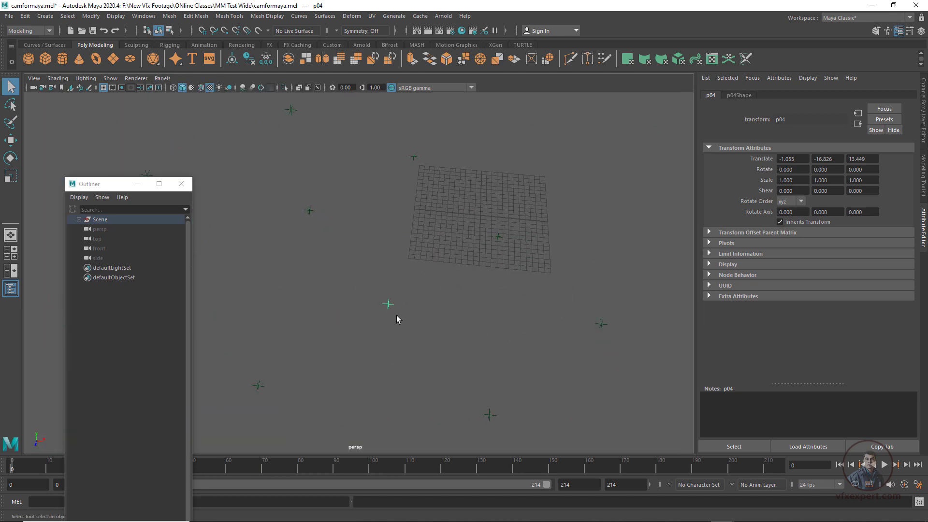
Snap the Scene group's pivot onto a tracked locator using D and V
{"action": "left_click", "coordinate": [100, 221]}
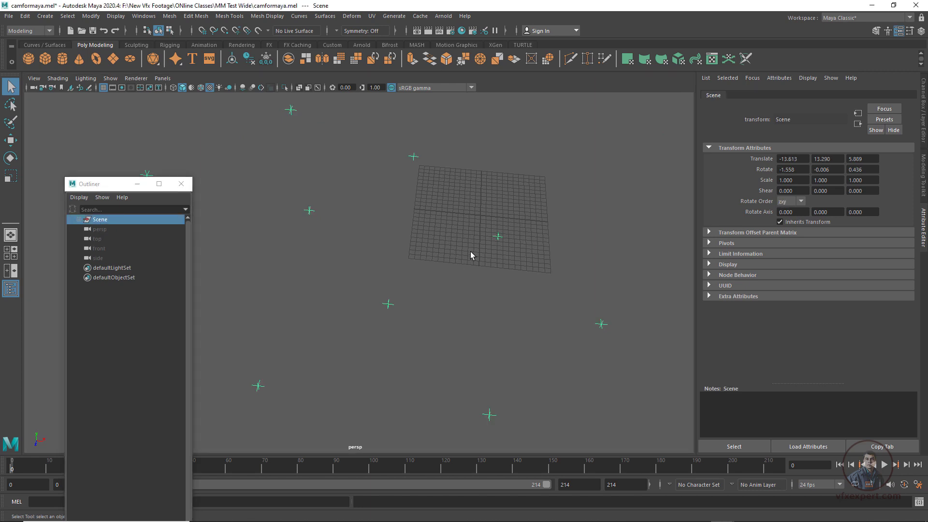
{"action": "key", "text": "w"}
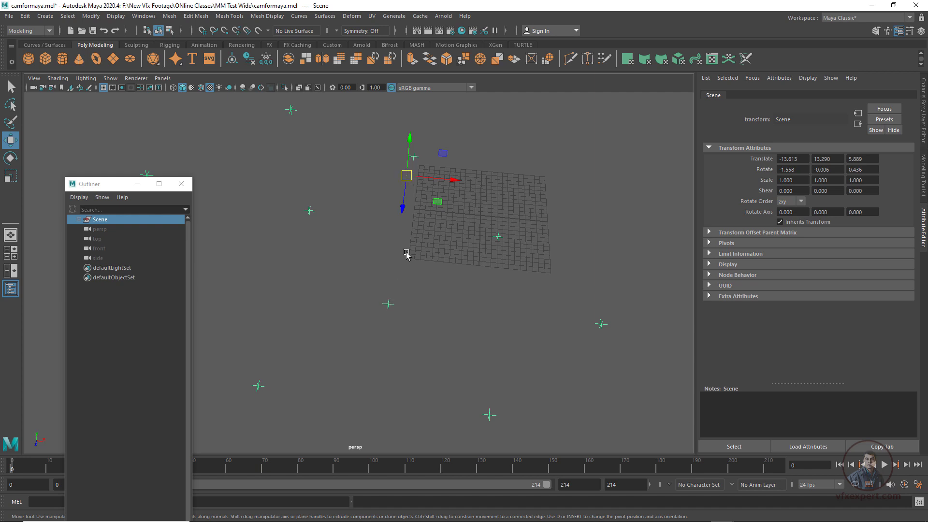
{"action": "key", "text": "d"}
{"action": "key", "text": "v"}
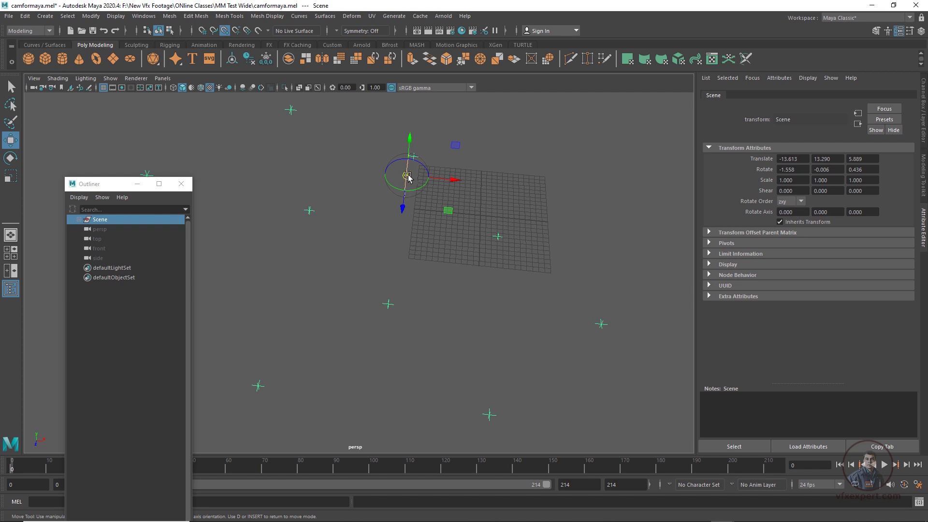
{"action": "left_click_drag", "start_coordinate": [406, 178], "coordinate": [414, 271]}
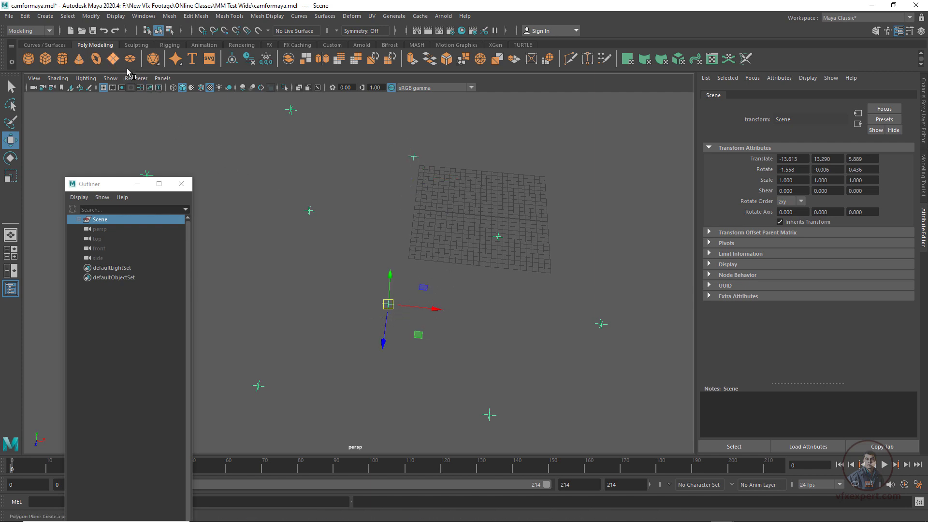
Scale the plane uniformly to 19.958 and set both its subdivisions to 2
{"action": "key", "text": "r"}
{"action": "left_click_drag", "start_coordinate": [483, 219], "coordinate": [556, 273]}
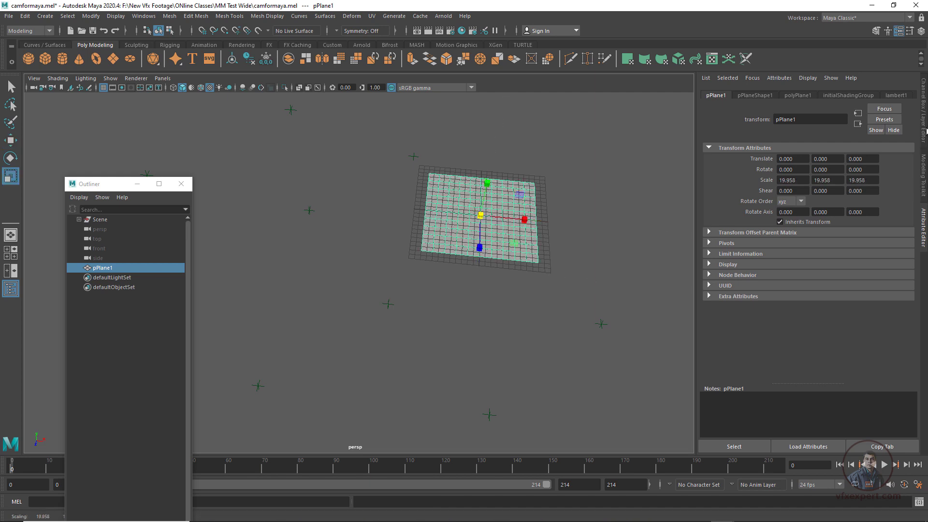
{"action": "left_click", "coordinate": [923, 129]}
{"action": "left_click", "coordinate": [815, 206]}
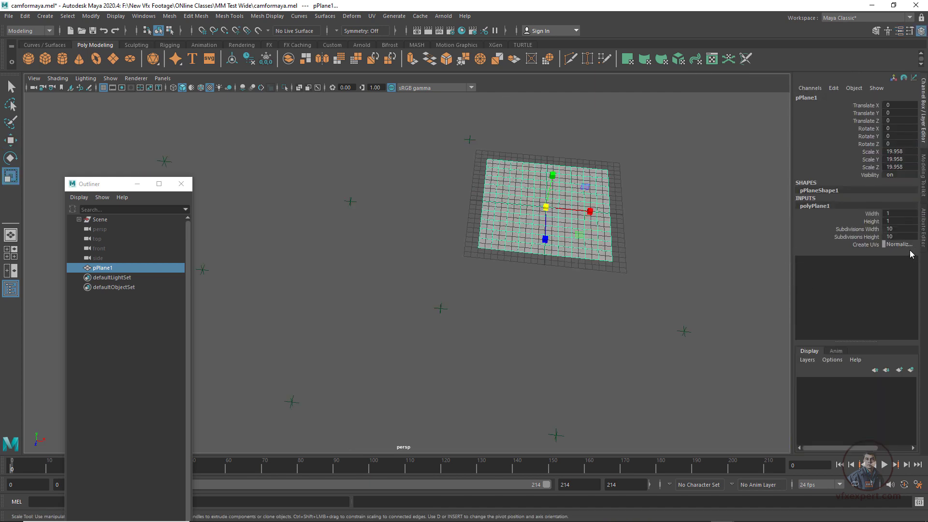
{"action": "left_click_drag", "start_coordinate": [894, 229], "coordinate": [897, 237]}
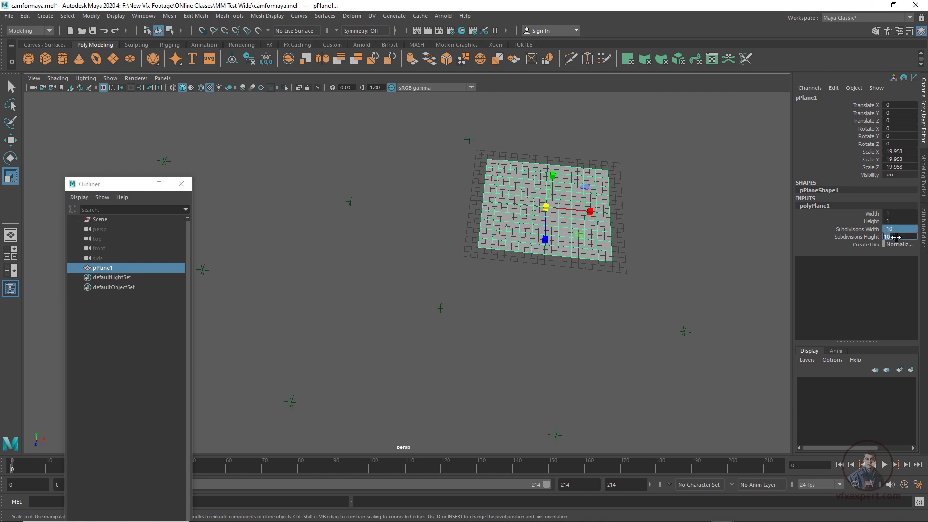
{"action": "type", "text": "2"}
{"action": "key", "text": "Return"}
{"action": "left_click", "coordinate": [508, 287]}
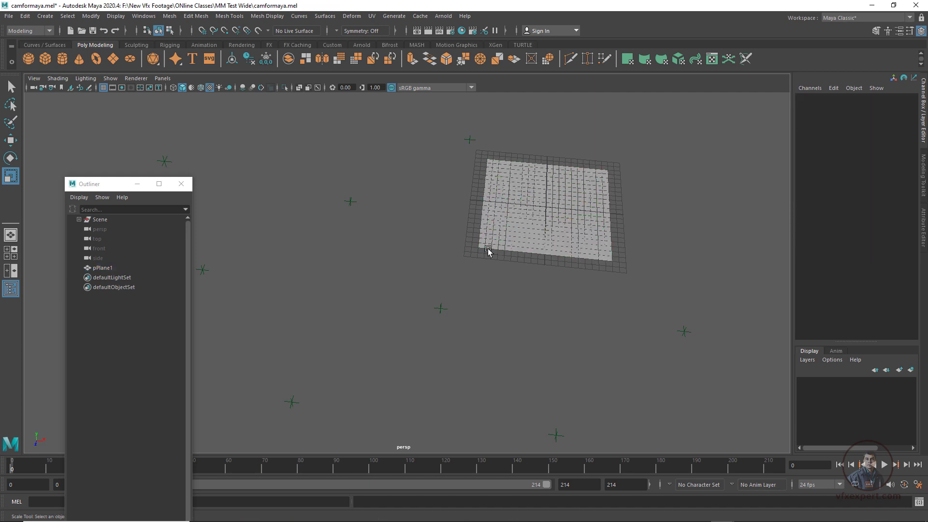
Point-snap the Scene locator group onto the plane's centre
{"action": "left_click", "coordinate": [100, 220]}
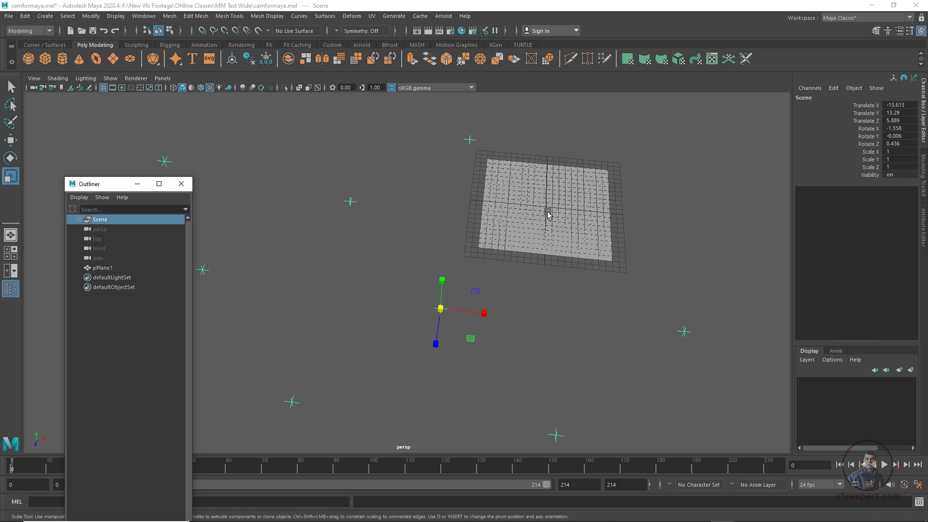
{"action": "left_click_drag", "start_coordinate": [548, 211], "coordinate": [586, 256], "text": "alt"}
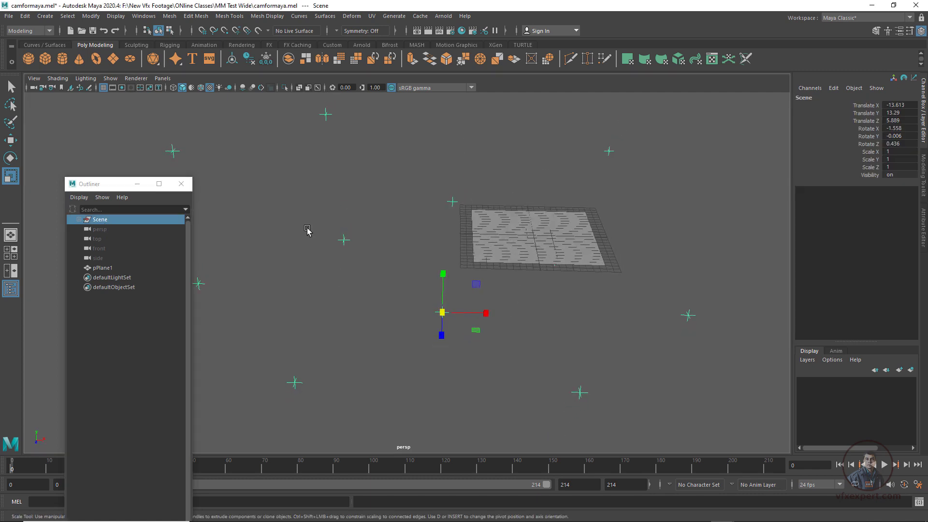
{"action": "left_click", "coordinate": [103, 222]}
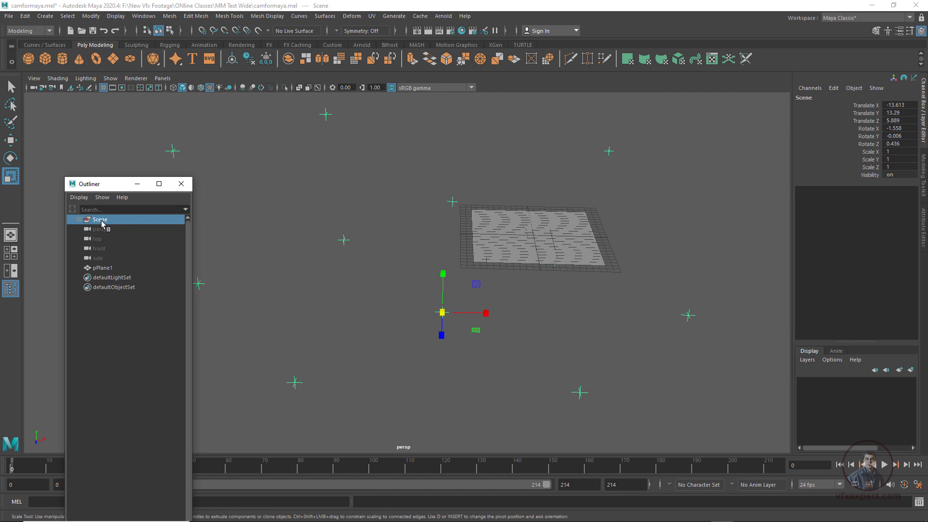
{"action": "key", "text": "w"}
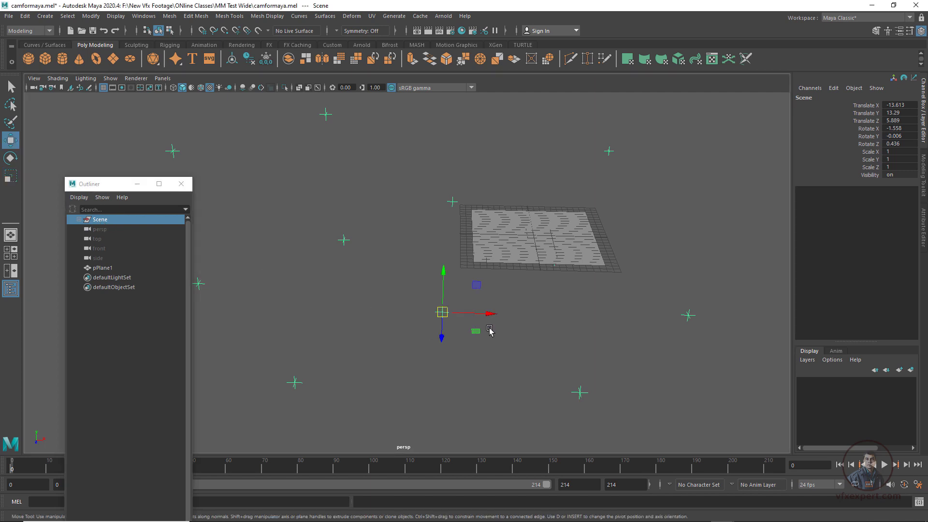
{"action": "key", "text": "v"}
{"action": "left_click_drag", "start_coordinate": [443, 312], "coordinate": [534, 238]}
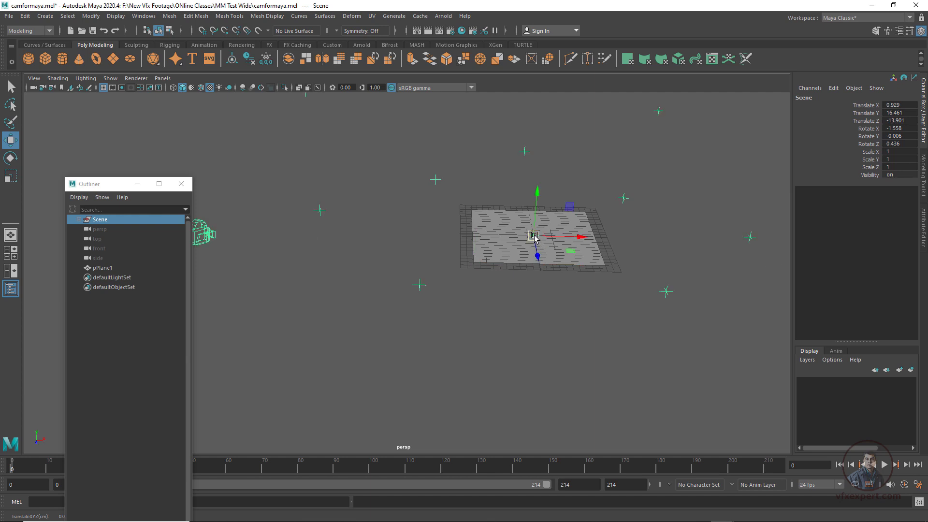
View the scene through the hcw_mmtest_wide_1_1 tracked camera
{"action": "left_click", "coordinate": [162, 79]}
{"action": "mouse_move", "coordinate": [208, 91]}
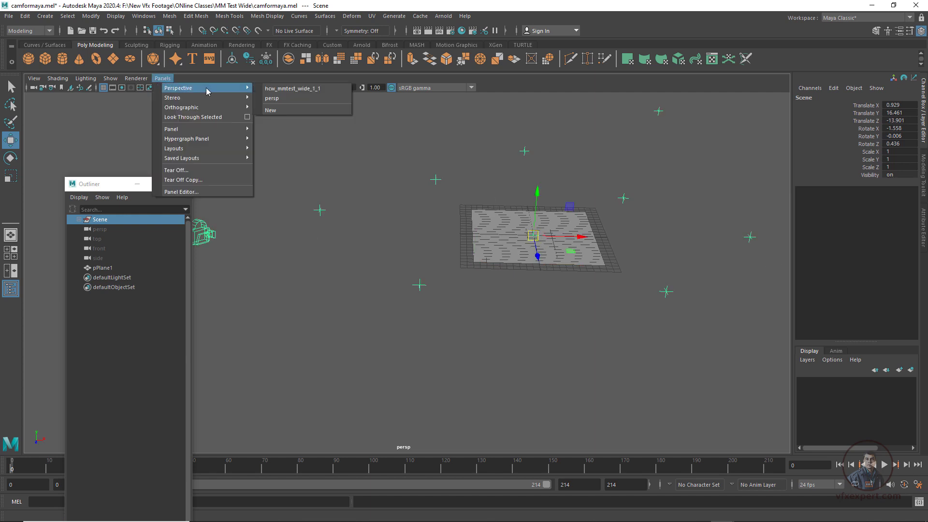
{"action": "left_click", "coordinate": [291, 89]}
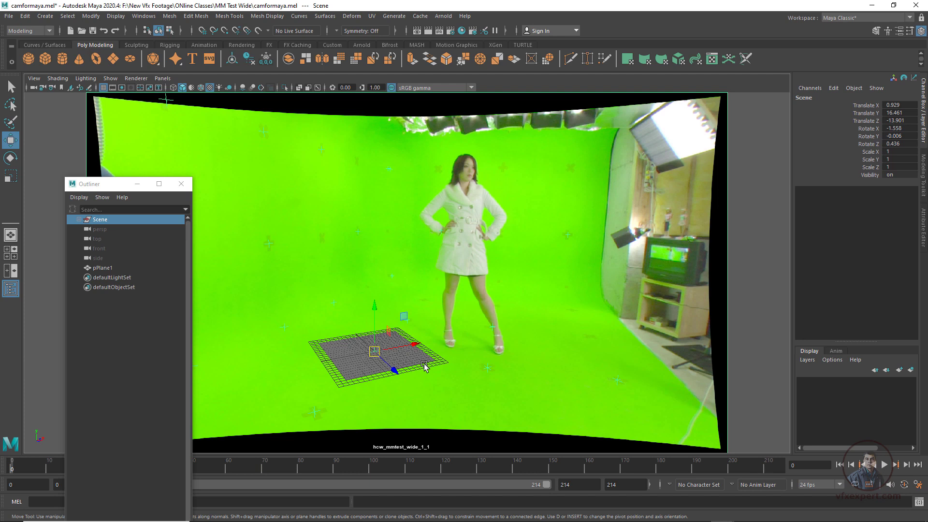
Scale pPlane1 up uniformly to 35.24 to cover the floor
{"action": "key", "text": "r"}
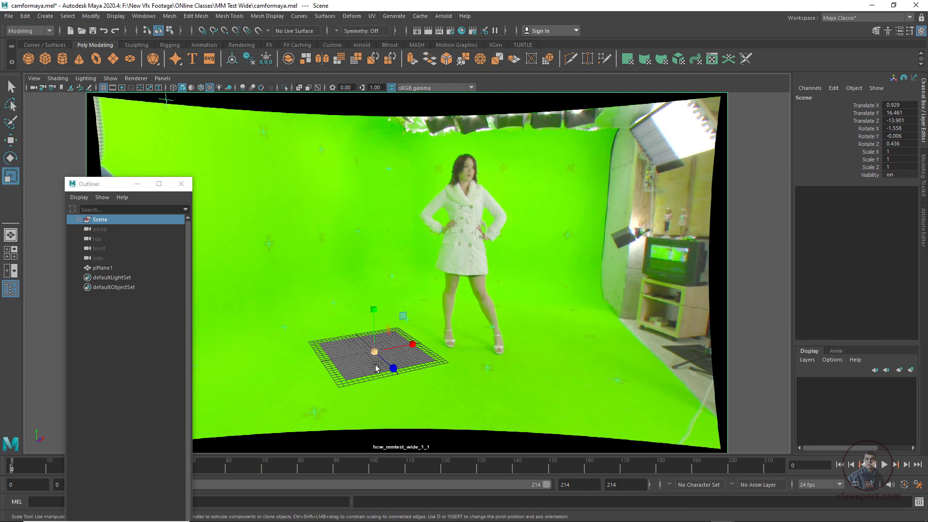
{"action": "left_click", "coordinate": [271, 314]}
{"action": "left_click", "coordinate": [105, 267]}
{"action": "left_click_drag", "start_coordinate": [374, 352], "coordinate": [365, 281]}
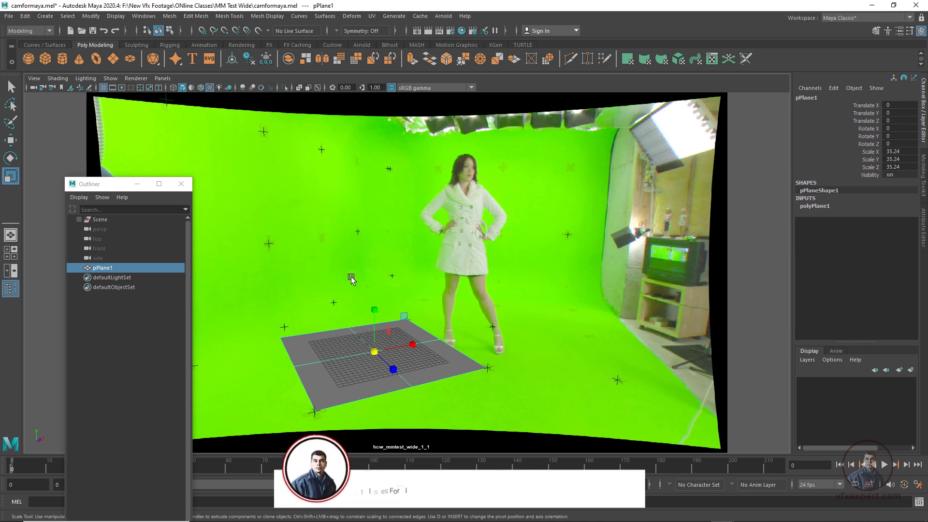
Put pPlane1 on a new layer1 and display that layer as wireframe only
{"action": "left_click", "coordinate": [430, 296]}
{"action": "left_click", "coordinate": [426, 358]}
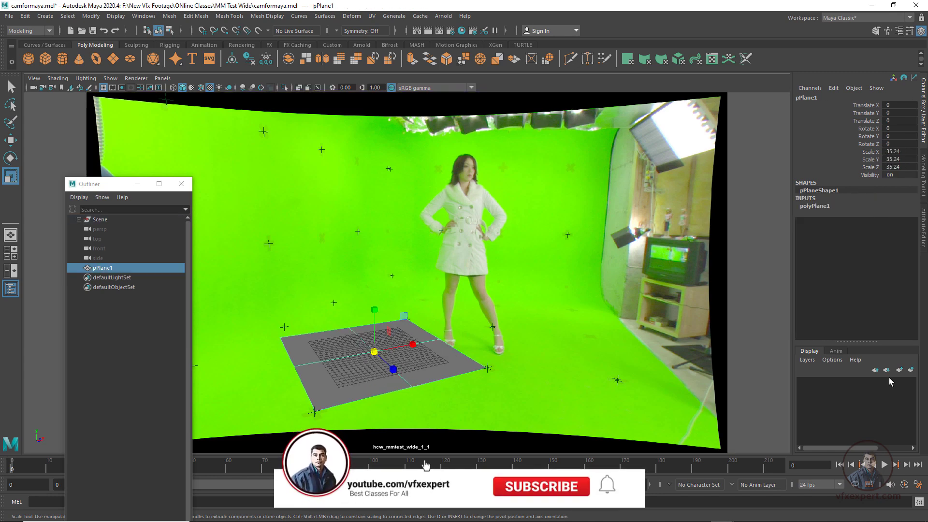
{"action": "left_click", "coordinate": [910, 371]}
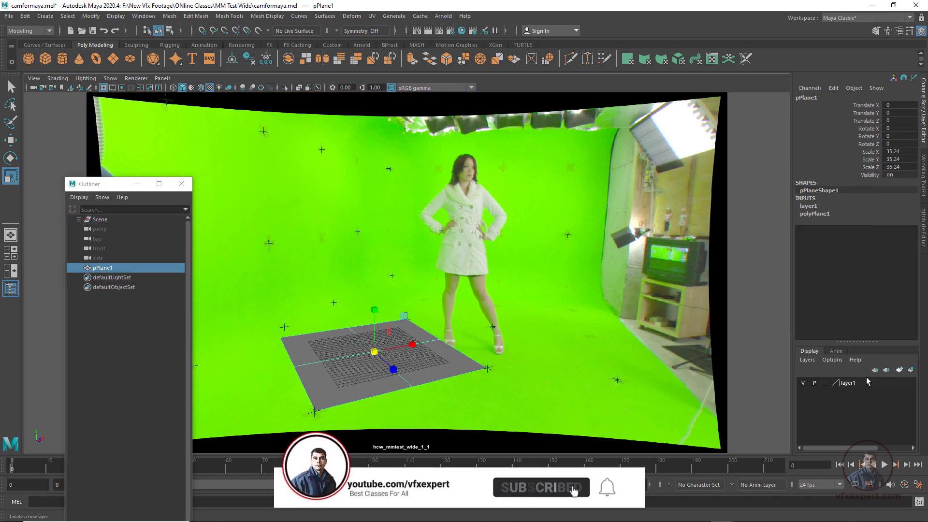
{"action": "left_click", "coordinate": [803, 382]}
{"action": "left_click", "coordinate": [803, 382]}
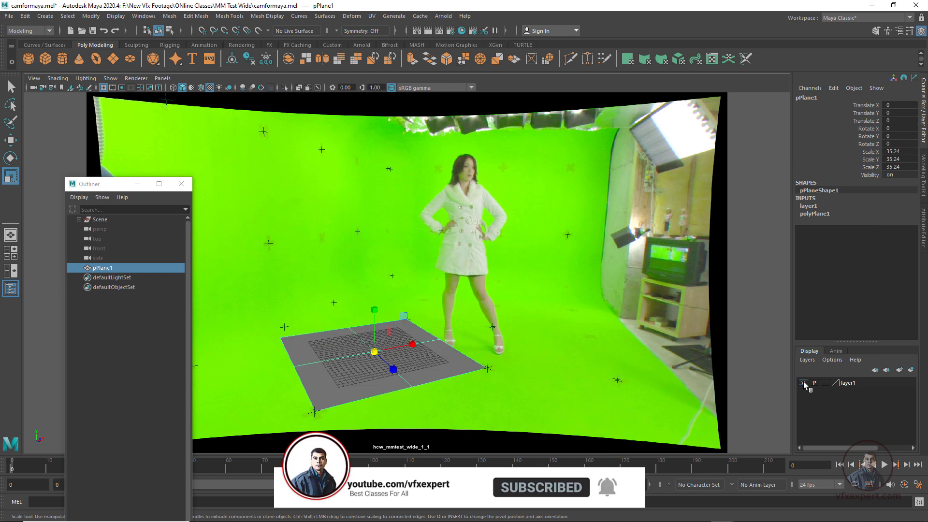
{"action": "left_click", "coordinate": [803, 382]}
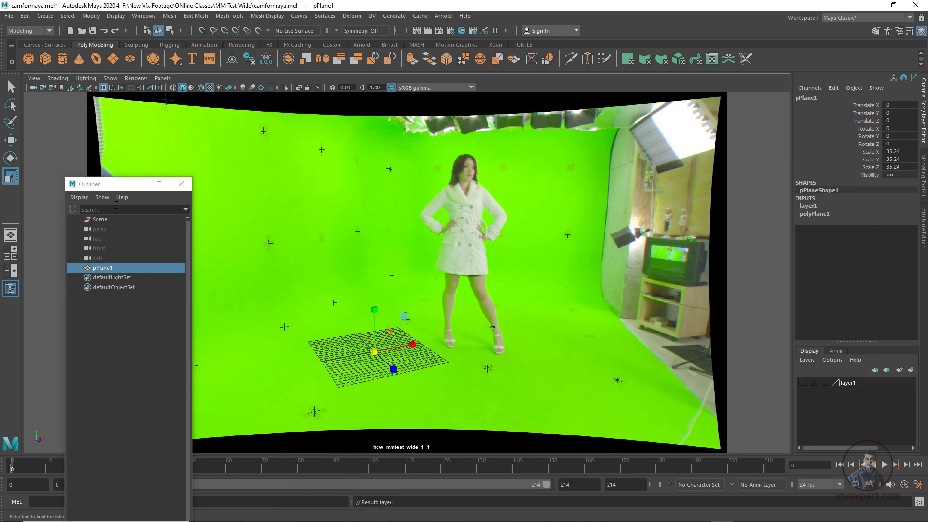
{"action": "left_click", "coordinate": [120, 330]}
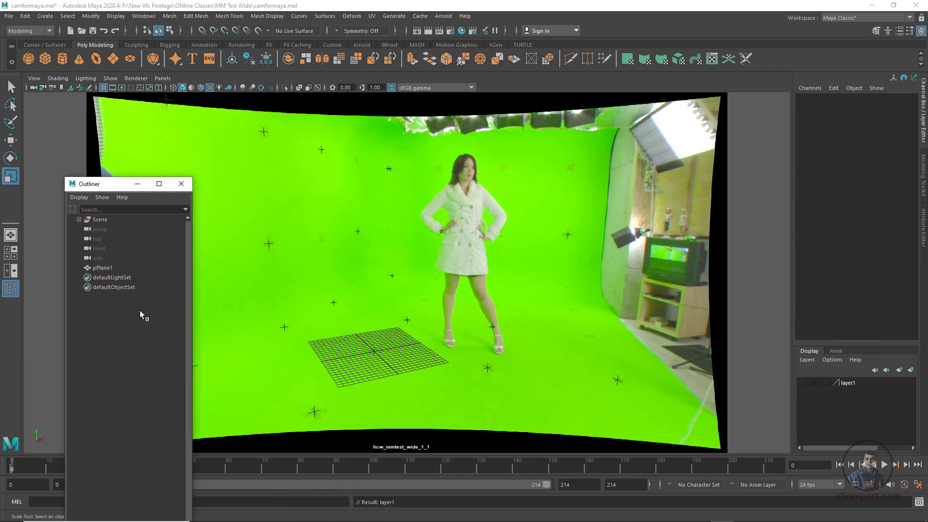
{"action": "left_click", "coordinate": [137, 184]}
Import house.obj and switch the viewport to textured display
{"action": "left_click", "coordinate": [9, 16]}
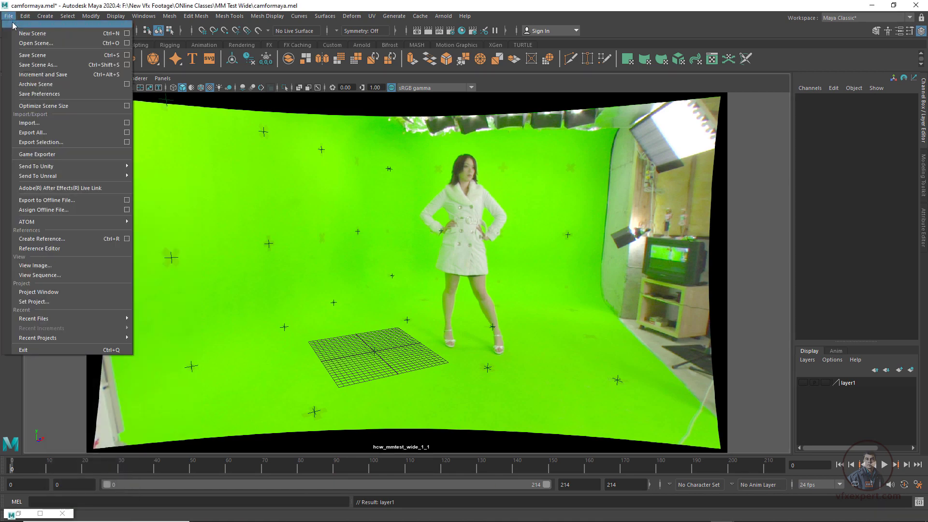
{"action": "left_click", "coordinate": [34, 125]}
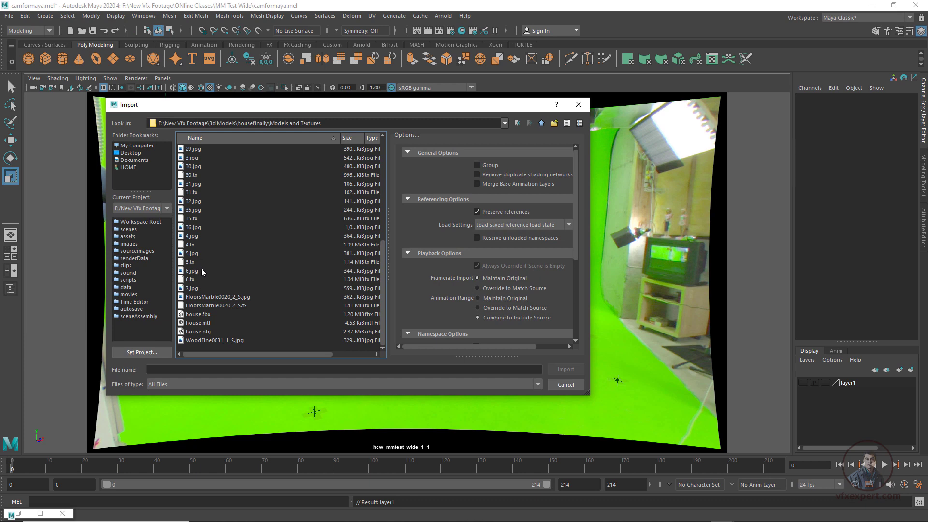
{"action": "left_click", "coordinate": [198, 333]}
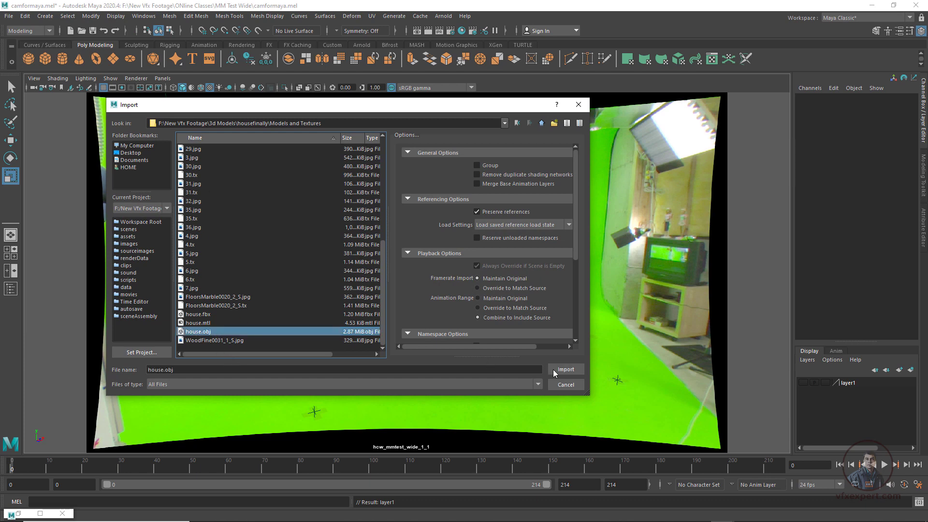
{"action": "left_click", "coordinate": [566, 369]}
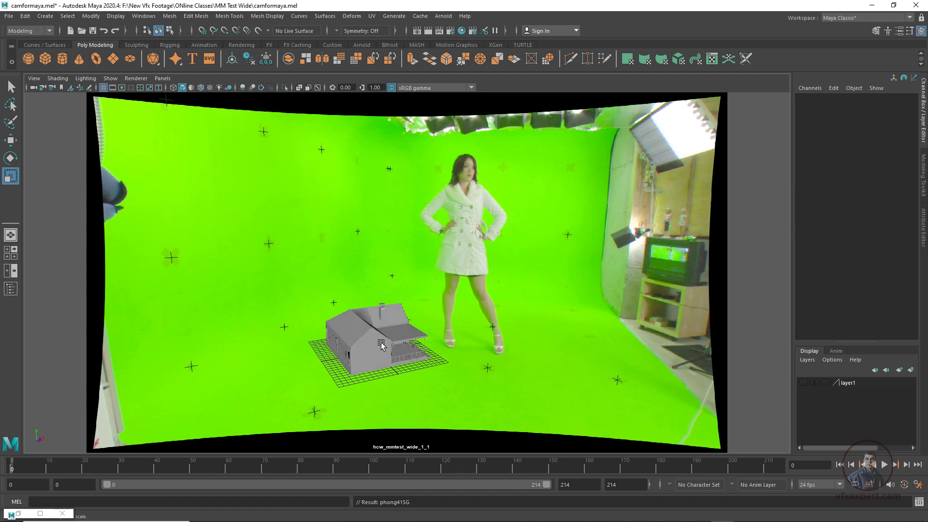
{"action": "key", "text": "6"}
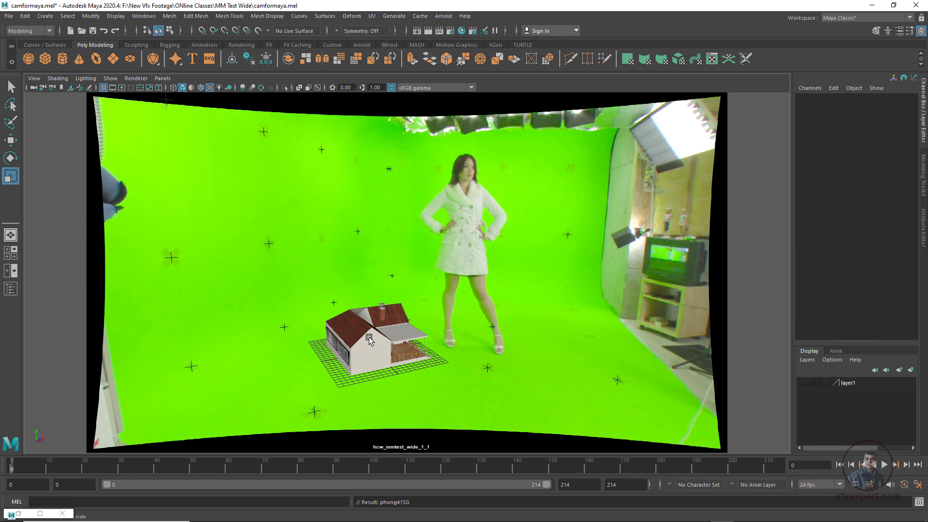
View the scene from the persp camera
{"action": "left_click", "coordinate": [162, 78]}
{"action": "mouse_move", "coordinate": [215, 91]}
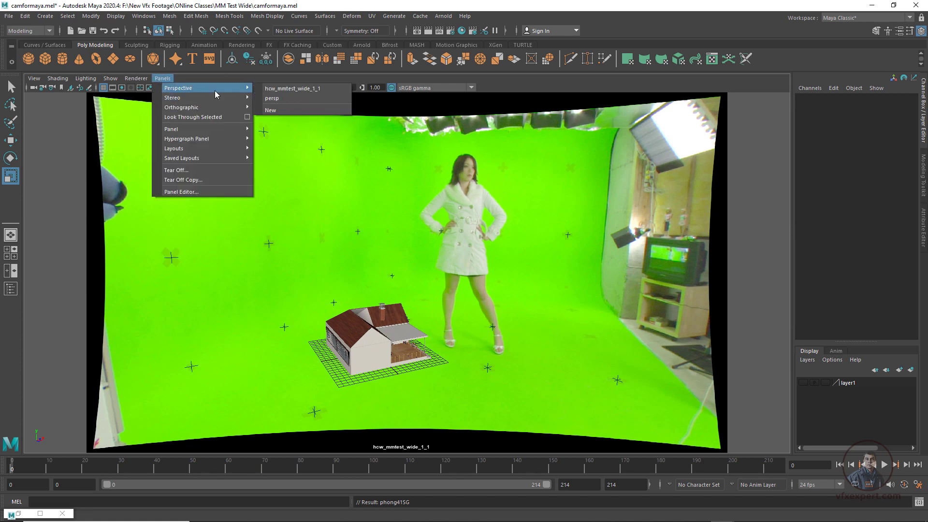
{"action": "left_click", "coordinate": [281, 99]}
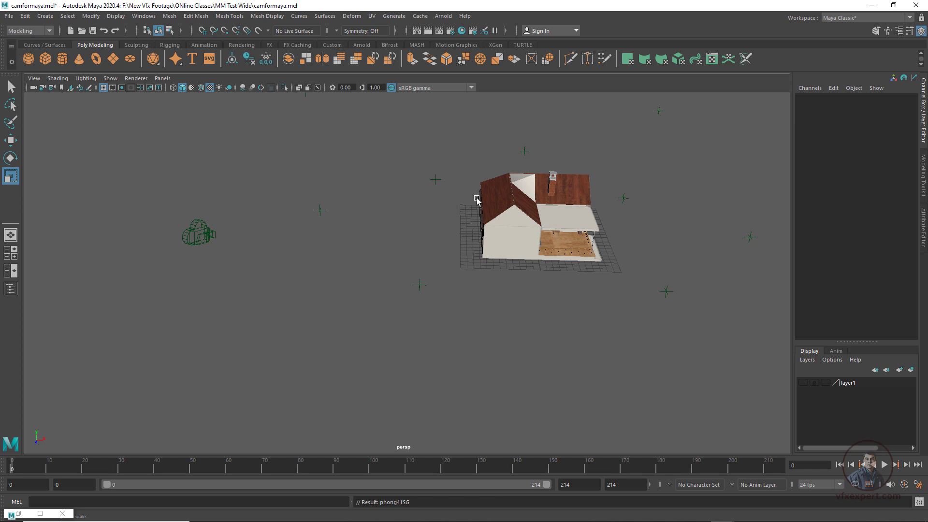
Select house:pCube2 through house:pCube1186 in the Outliner and group them into group1
{"action": "left_click", "coordinate": [18, 513]}
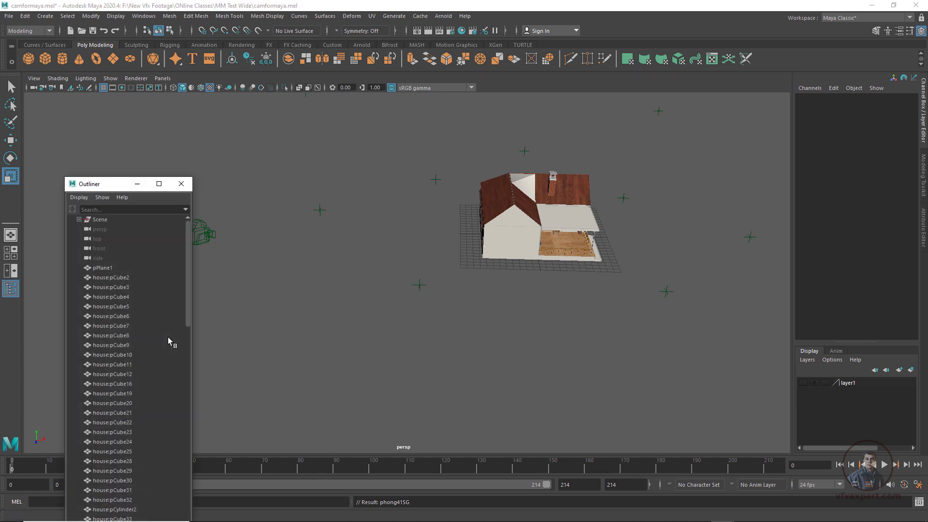
{"action": "left_click_drag", "start_coordinate": [112, 186], "coordinate": [180, 134]}
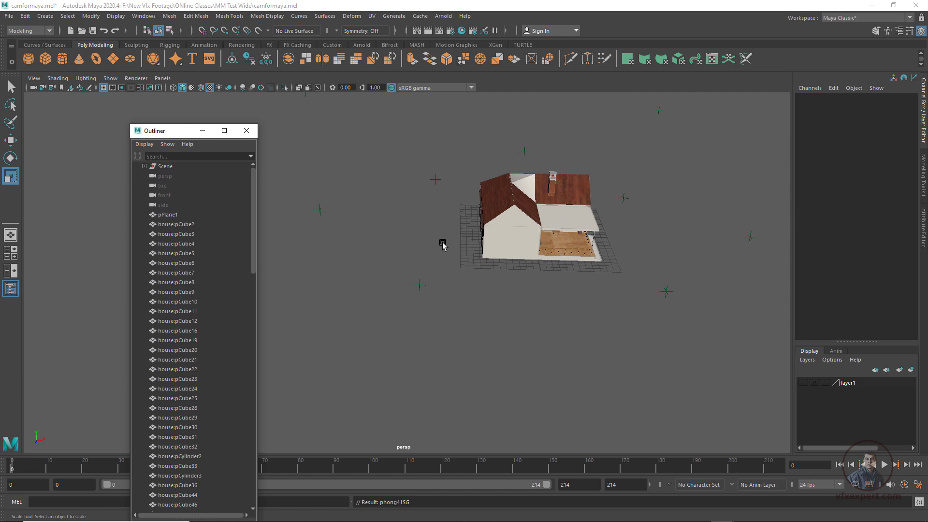
{"action": "left_click", "coordinate": [175, 224]}
{"action": "left_click_drag", "start_coordinate": [254, 252], "coordinate": [237, 470]}
{"action": "left_click", "coordinate": [198, 485], "text": "shift"}
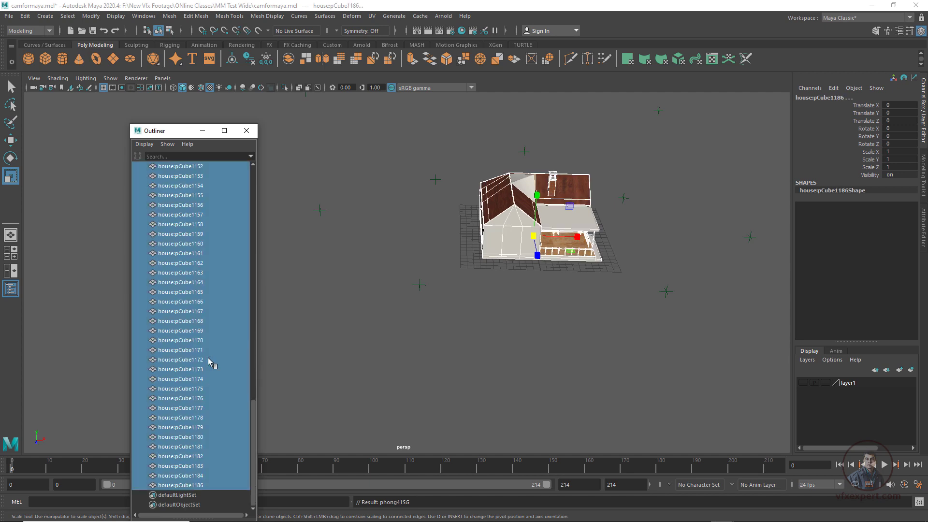
{"action": "key", "text": "ctrl+g"}
Scale group1 uniformly up to 22.341 on all three axes
{"action": "left_click", "coordinate": [172, 225]}
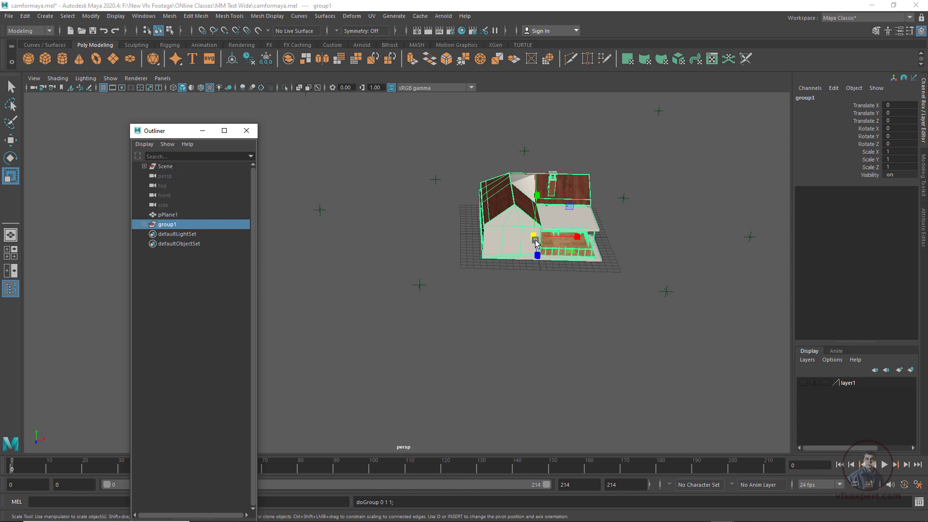
{"action": "left_click_drag", "start_coordinate": [534, 236], "coordinate": [550, 296]}
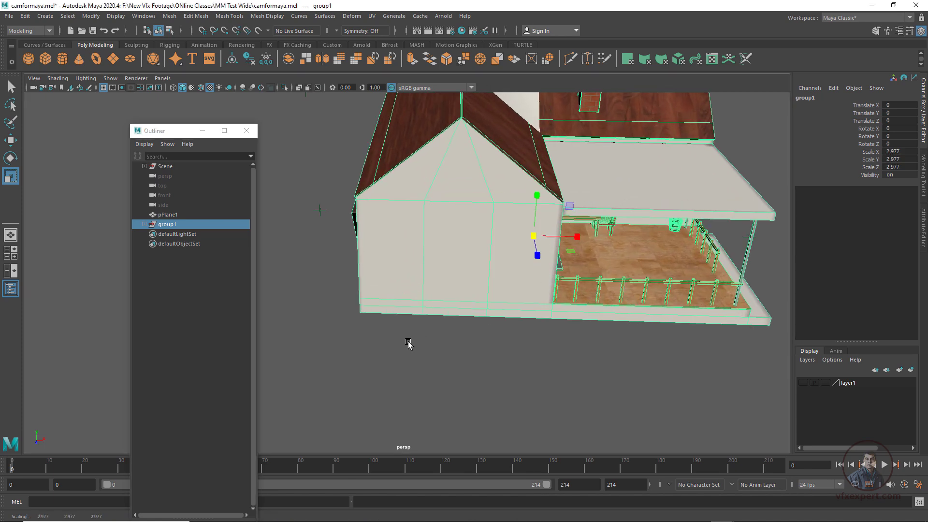
{"action": "middle_click_drag", "start_coordinate": [421, 338], "coordinate": [730, 397]}
{"action": "middle_click_drag", "start_coordinate": [483, 283], "coordinate": [634, 360]}
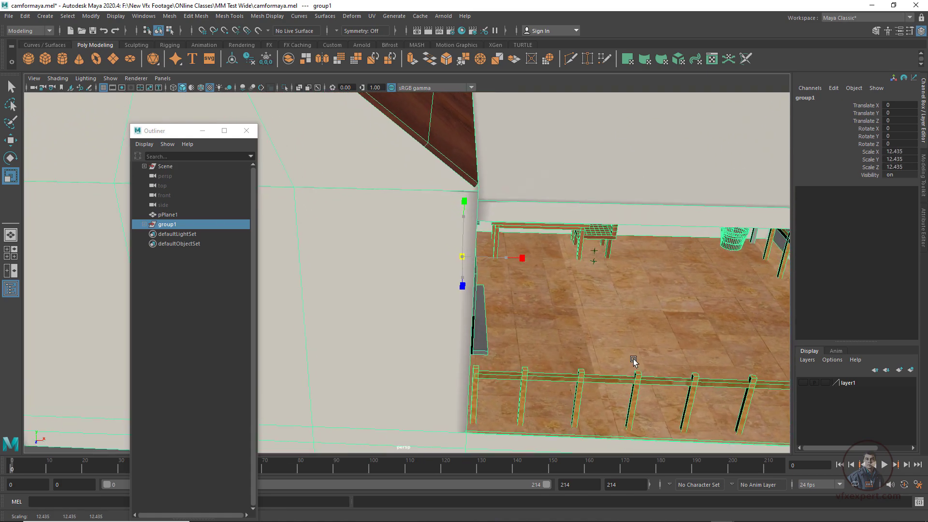
{"action": "left_click_drag", "start_coordinate": [634, 361], "coordinate": [504, 315], "text": "alt"}
{"action": "middle_click_drag", "start_coordinate": [504, 315], "coordinate": [481, 377]}
{"action": "left_click_drag", "start_coordinate": [469, 337], "coordinate": [443, 273], "text": "alt"}
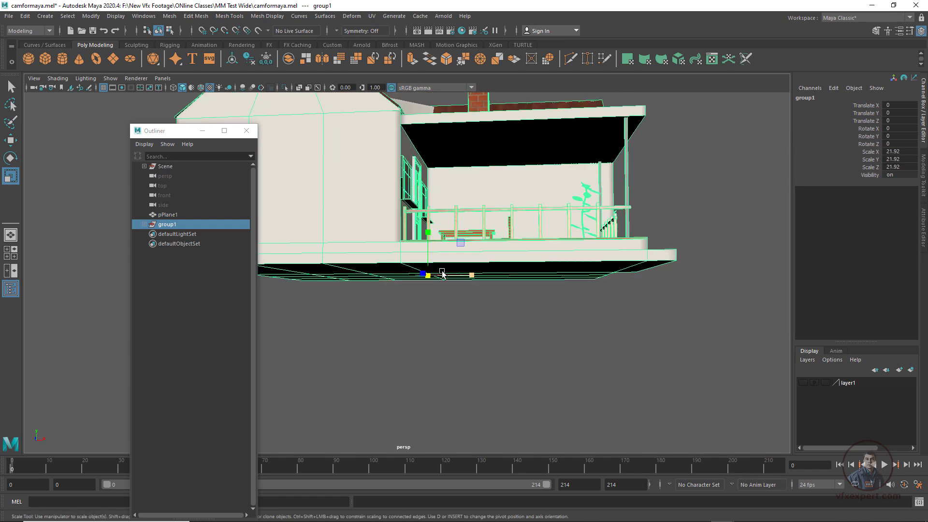
{"action": "left_click_drag", "start_coordinate": [490, 303], "coordinate": [483, 322], "text": "alt"}
{"action": "middle_click_drag", "start_coordinate": [483, 321], "coordinate": [491, 319]}
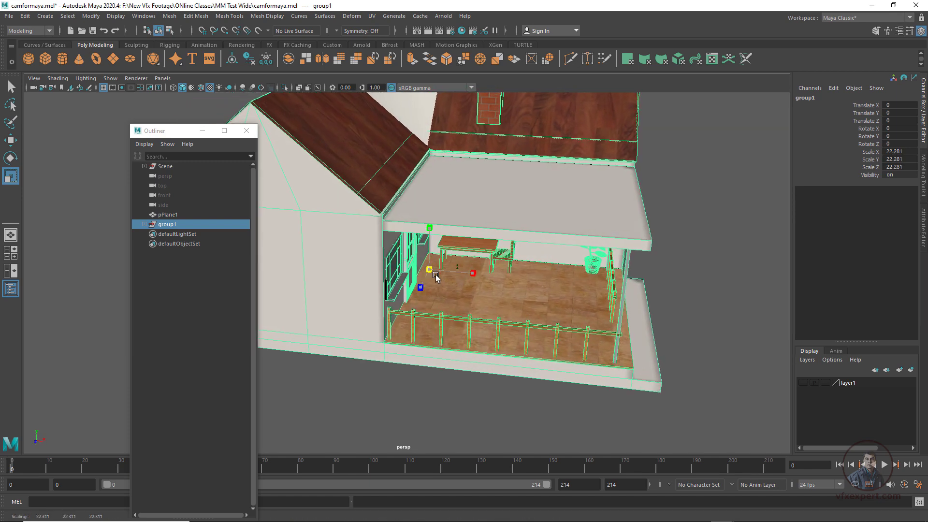
{"action": "left_click", "coordinate": [162, 77]}
Look through hcw_mmtest_wide_1_1, then rescale group1 and turn it -48.448 in Y
{"action": "mouse_move", "coordinate": [197, 87]}
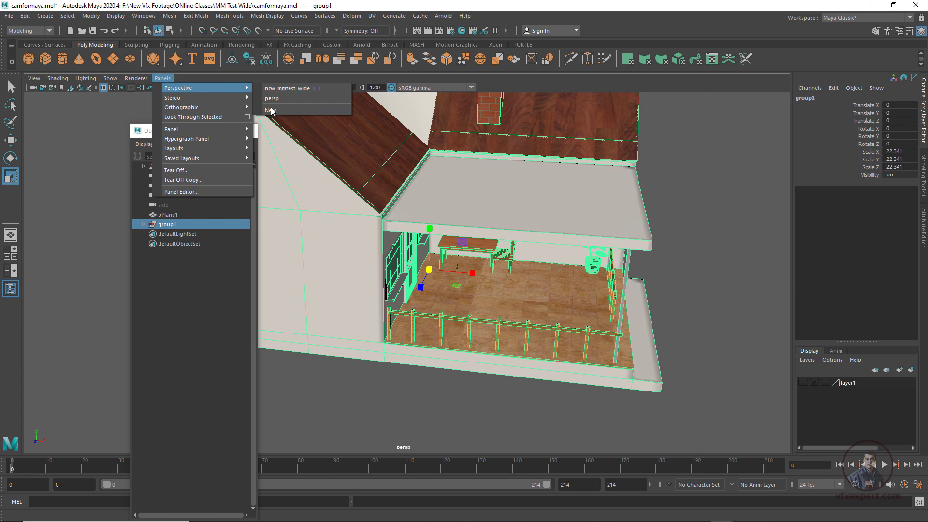
{"action": "left_click", "coordinate": [288, 89]}
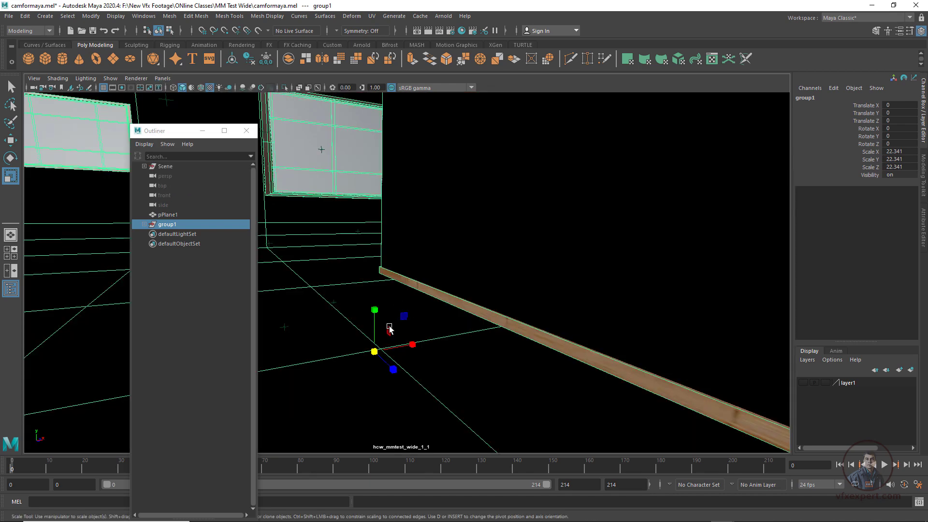
{"action": "left_click_drag", "start_coordinate": [375, 353], "coordinate": [109, 266]}
{"action": "key", "text": "e"}
{"action": "left_click_drag", "start_coordinate": [408, 377], "coordinate": [418, 306]}
{"action": "key", "text": "w"}
Play back and stop the tracked shot, then select the shot camera
{"action": "left_click", "coordinate": [247, 131]}
{"action": "key", "text": "alt+v"}
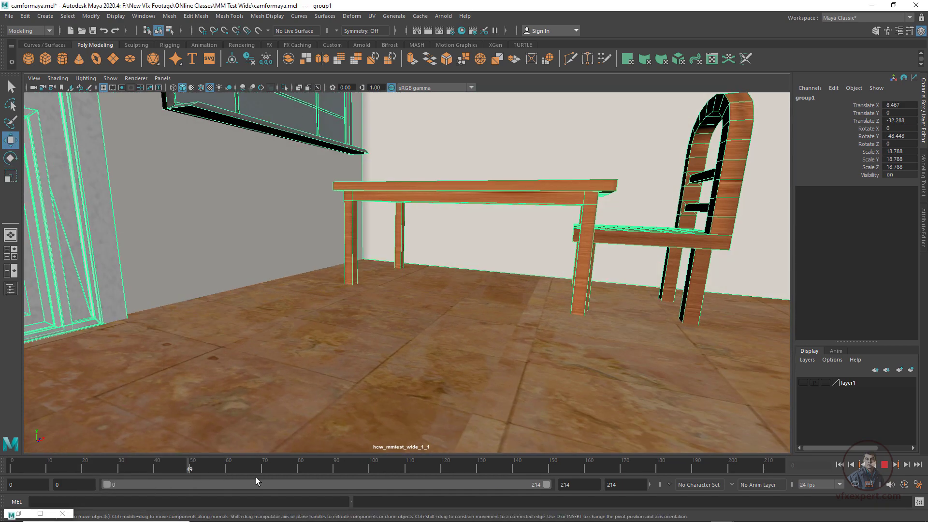
{"action": "key", "text": "alt+shift+v"}
{"action": "key", "text": "alt+v"}
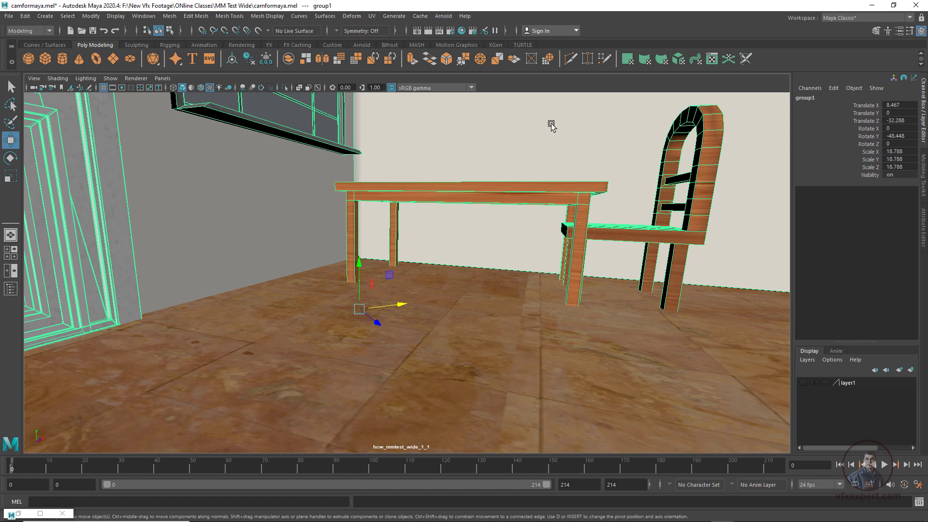
{"action": "left_click", "coordinate": [32, 88]}
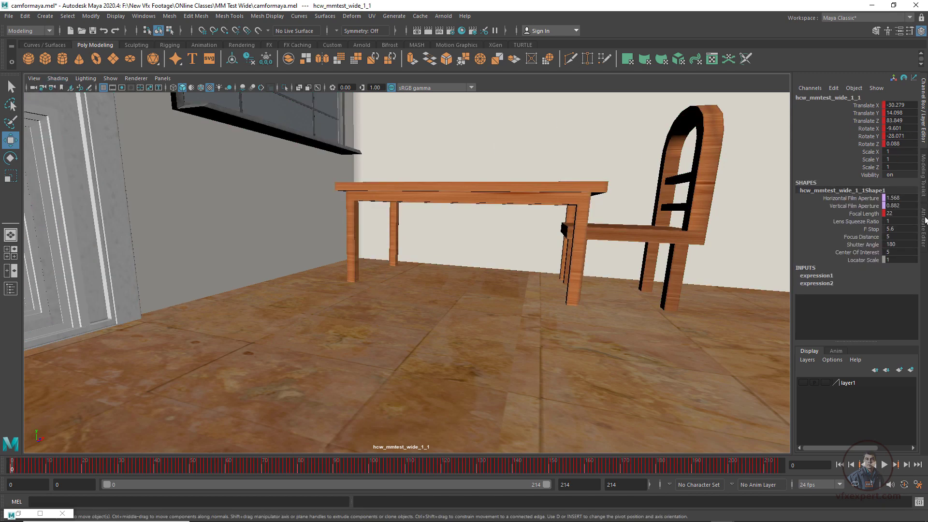
Set imagePlaneShape1's Placement depth to 10, after trying 100, and adjust its Alpha Gain
{"action": "left_click", "coordinate": [924, 222]}
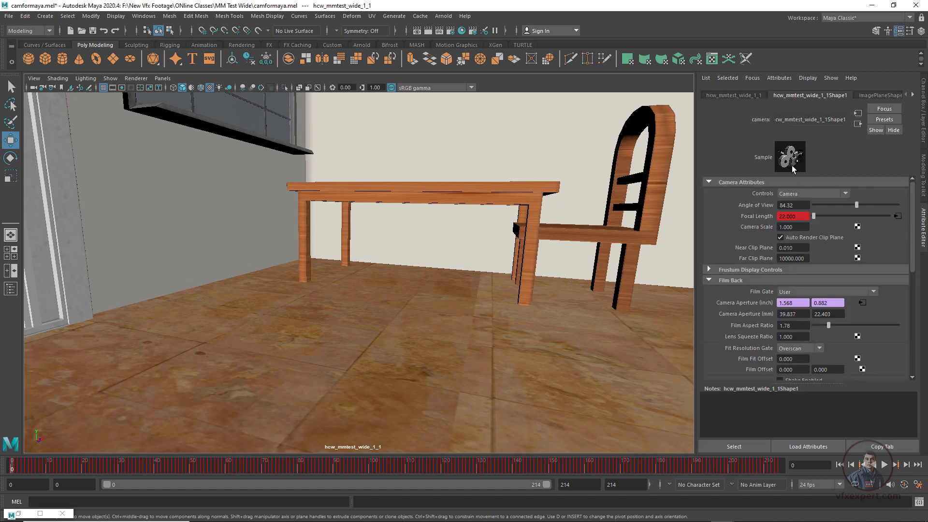
{"action": "left_click", "coordinate": [869, 94]}
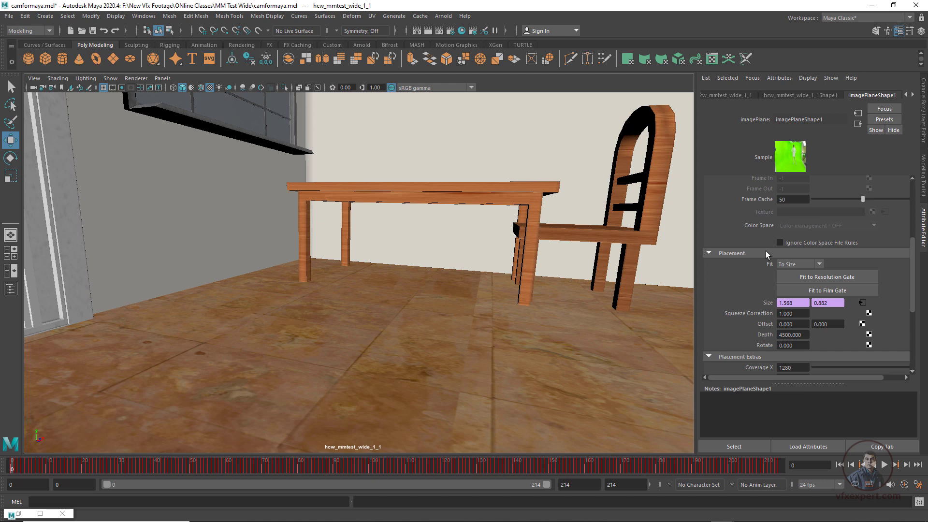
{"action": "scroll", "coordinate": [749, 314], "scroll_direction": "down", "scroll_amount": 2}
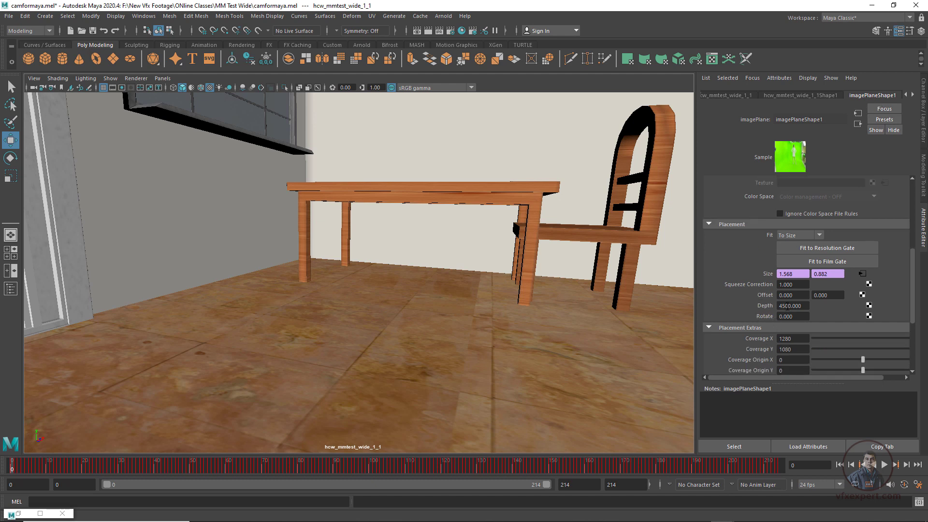
{"action": "double_click", "coordinate": [800, 306]}
{"action": "type", "text": "100"}
{"action": "key", "text": "Return"}
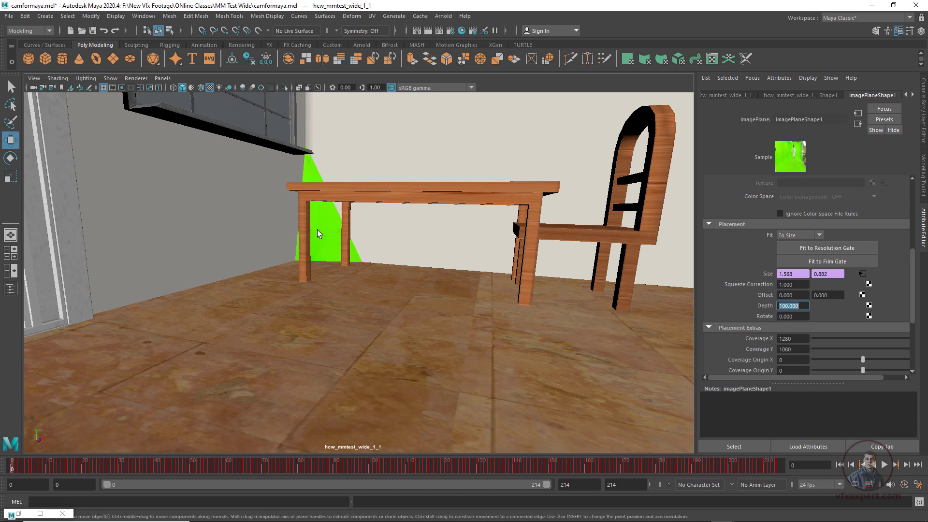
{"action": "type", "text": "10"}
{"action": "key", "text": "Return"}
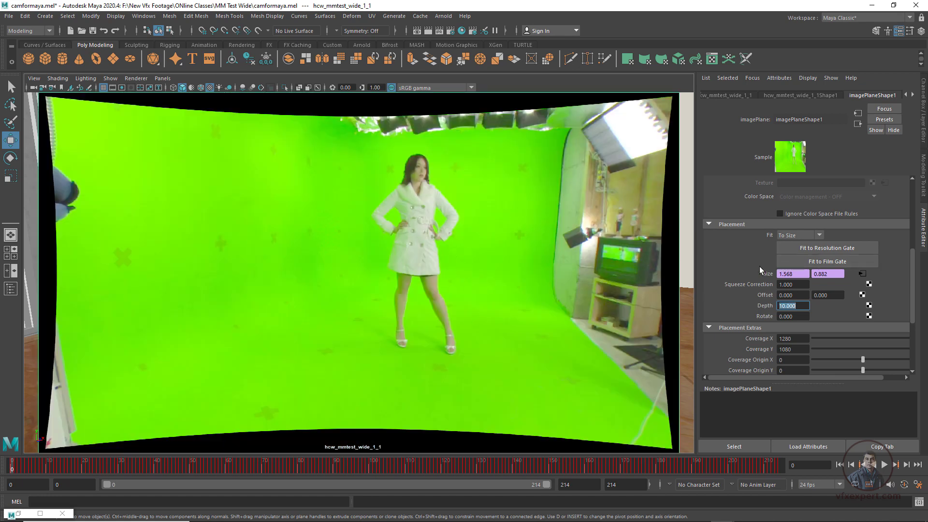
{"action": "scroll", "coordinate": [727, 271], "scroll_direction": "up", "scroll_amount": 5}
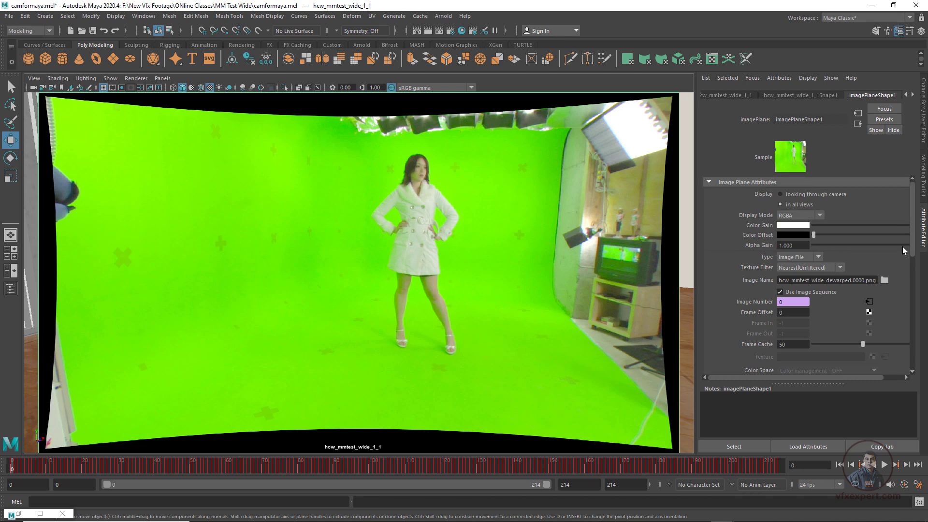
{"action": "mouse_move", "coordinate": [905, 250]}
{"action": "left_mouse_down"}
{"action": "mouse_move", "coordinate": [818, 248]}
{"action": "mouse_move", "coordinate": [911, 248]}
{"action": "left_mouse_up"}
Switch to the NukeX compositing script, then back to the Maya scene
{"action": "mouse_move", "coordinate": [685, 519]}
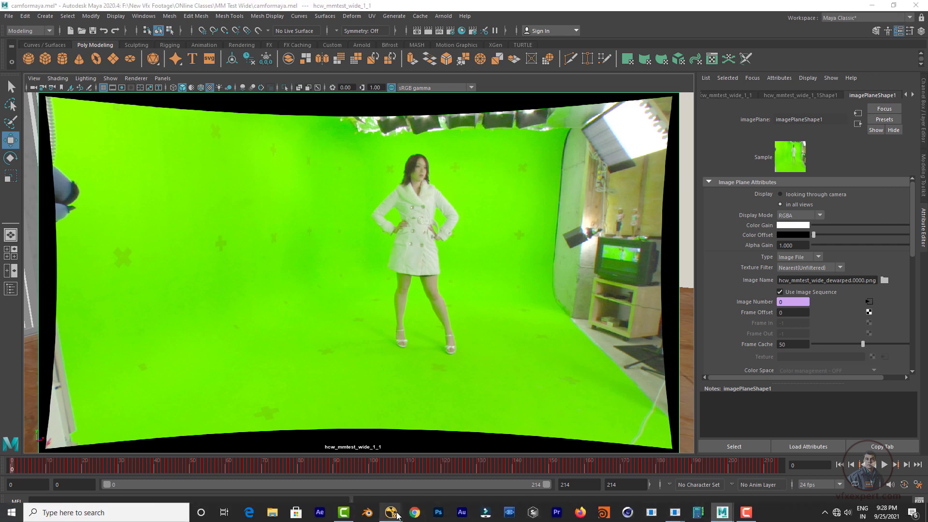
{"action": "mouse_move", "coordinate": [391, 512]}
{"action": "left_click", "coordinate": [442, 485]}
{"action": "scroll", "coordinate": [335, 366], "scroll_direction": "up", "scroll_amount": 3}
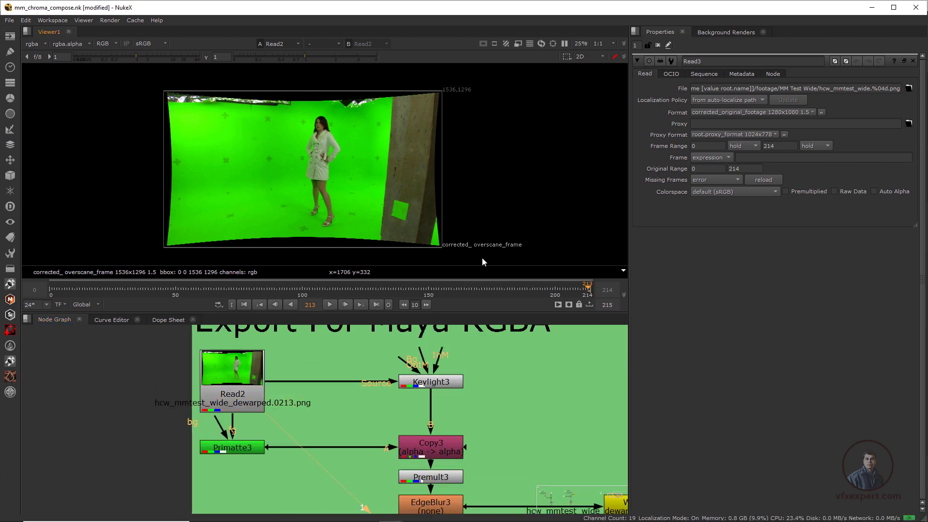
{"action": "left_click", "coordinate": [760, 488]}
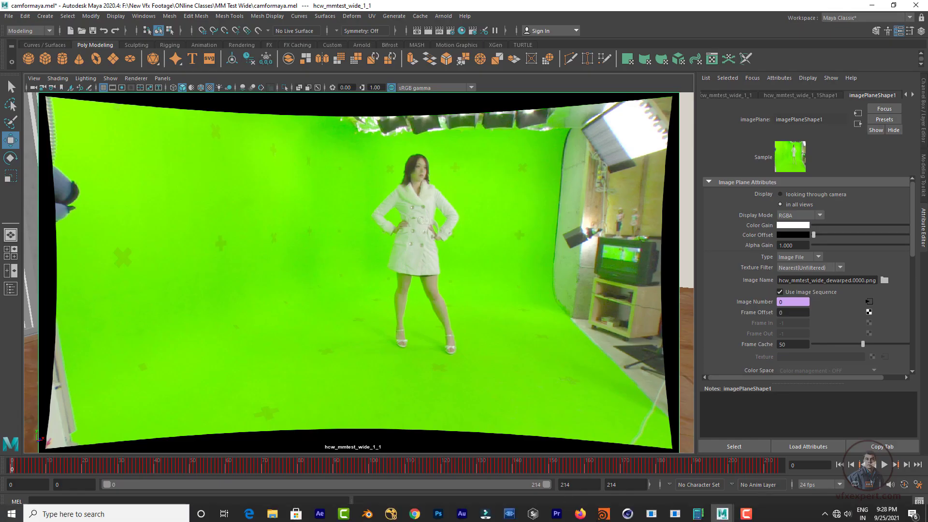
Return to NukeX and view the EdgeBlur3 keyed result in Viewer1
{"action": "mouse_move", "coordinate": [390, 512]}
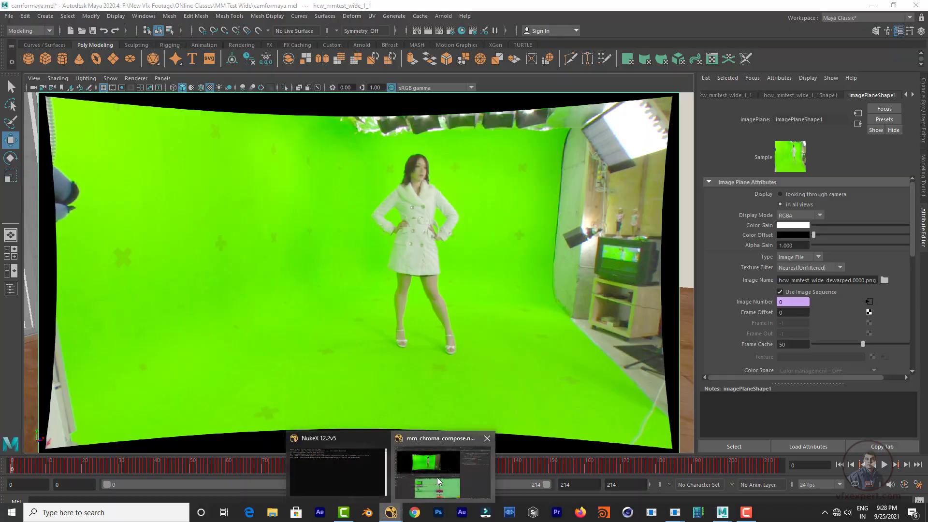
{"action": "left_click", "coordinate": [437, 477]}
{"action": "middle_click_drag", "start_coordinate": [422, 506], "coordinate": [379, 414]}
{"action": "left_click", "coordinate": [379, 414]}
{"action": "key", "text": "1"}
Inspect Write2's PNG output settings, play the keyed sequence from frame 76, and minimize NukeX
{"action": "middle_click_drag", "start_coordinate": [444, 381], "coordinate": [303, 374]}
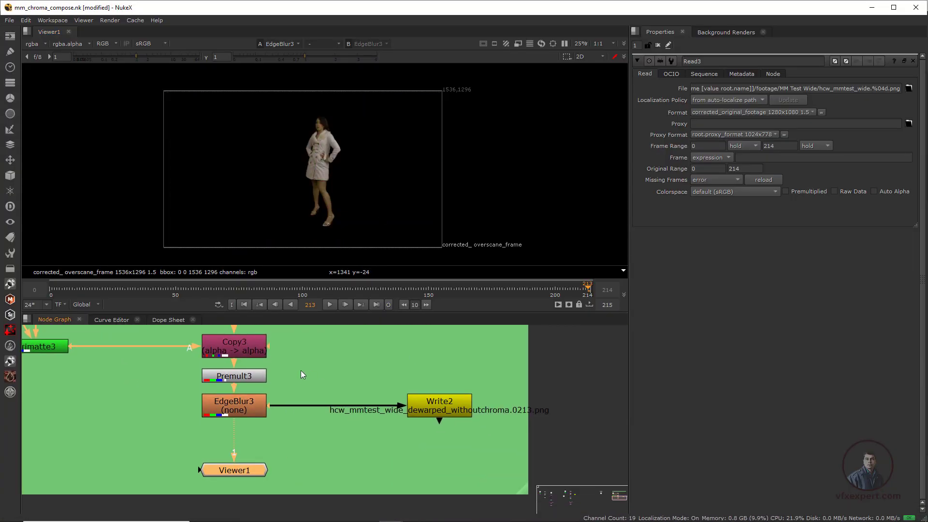
{"action": "double_click", "coordinate": [449, 406]}
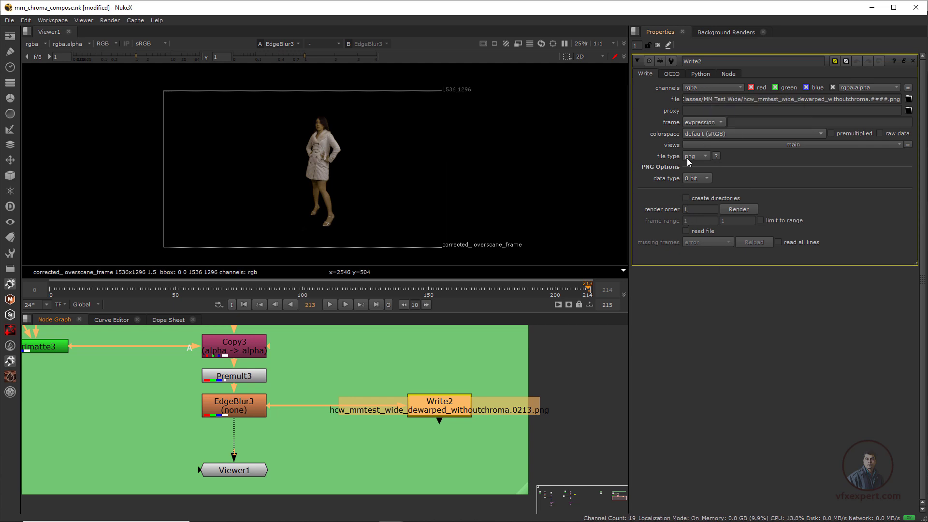
{"action": "left_click", "coordinate": [249, 289]}
{"action": "key", "text": "l"}
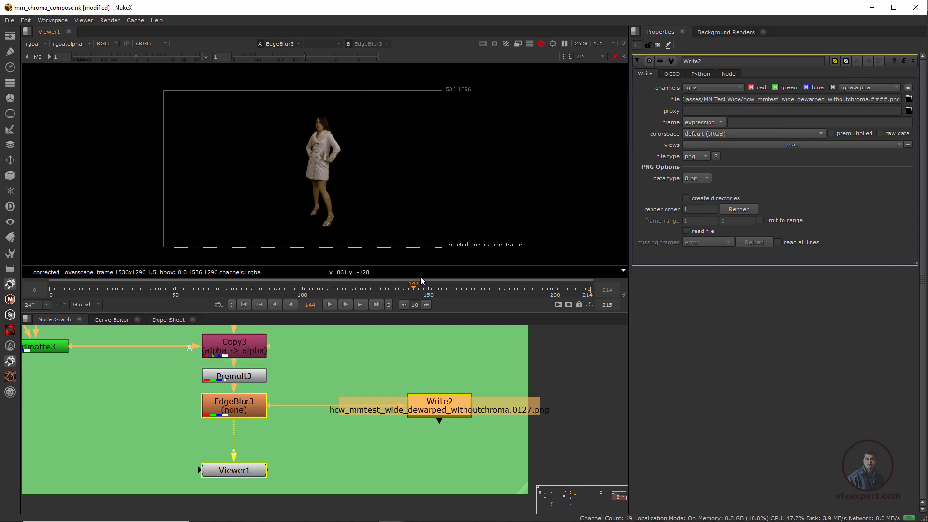
{"action": "left_click", "coordinate": [872, 7]}
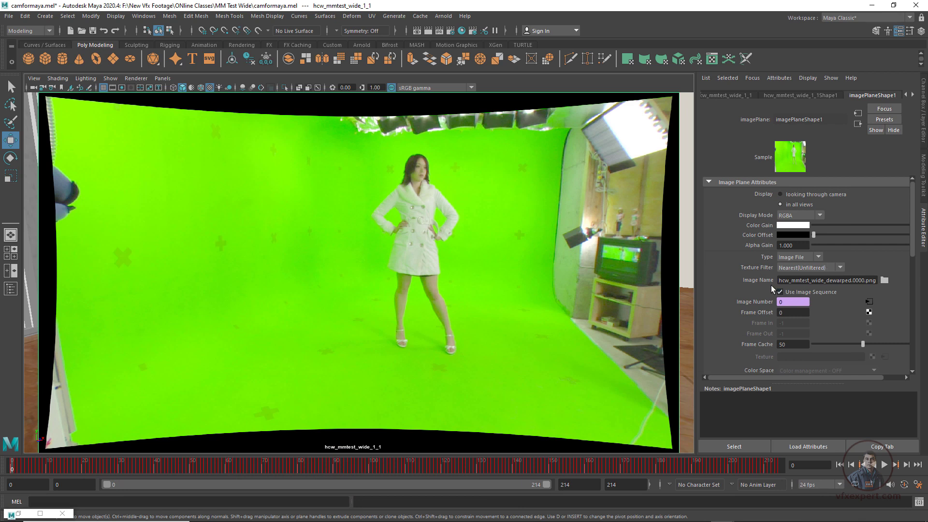
Load hcw_mmtest_wide_dewarped_withoutchroma.0000.png from the chroma_removed folder as the image plane's image
{"action": "left_click", "coordinate": [886, 282]}
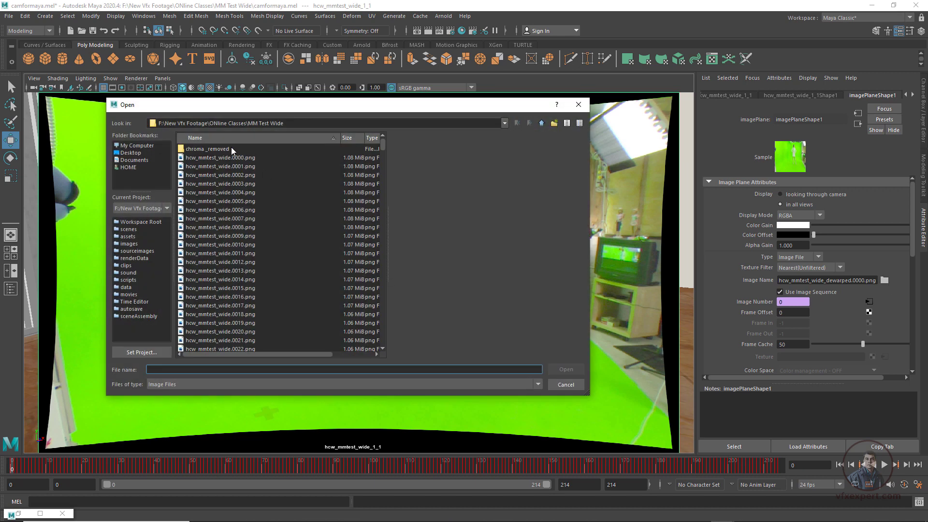
{"action": "double_click", "coordinate": [218, 150]}
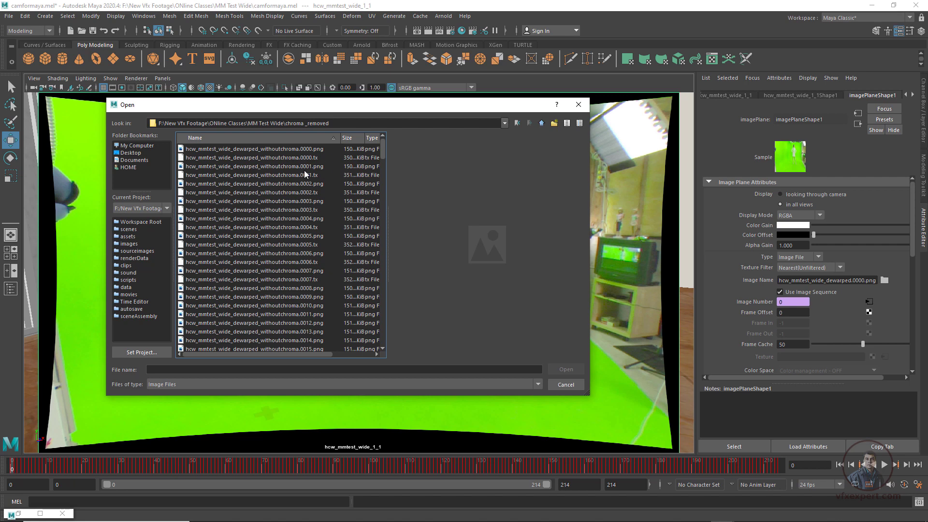
{"action": "left_click", "coordinate": [322, 149]}
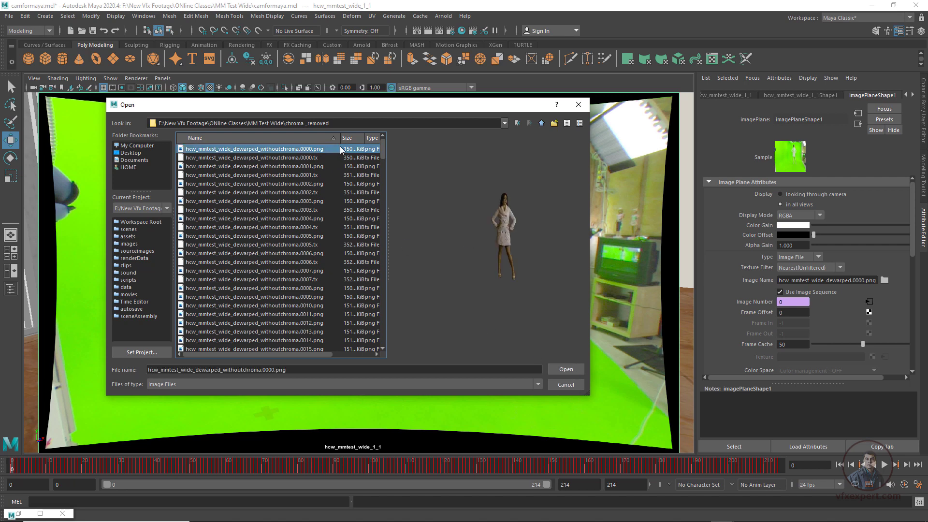
{"action": "left_click", "coordinate": [565, 368]}
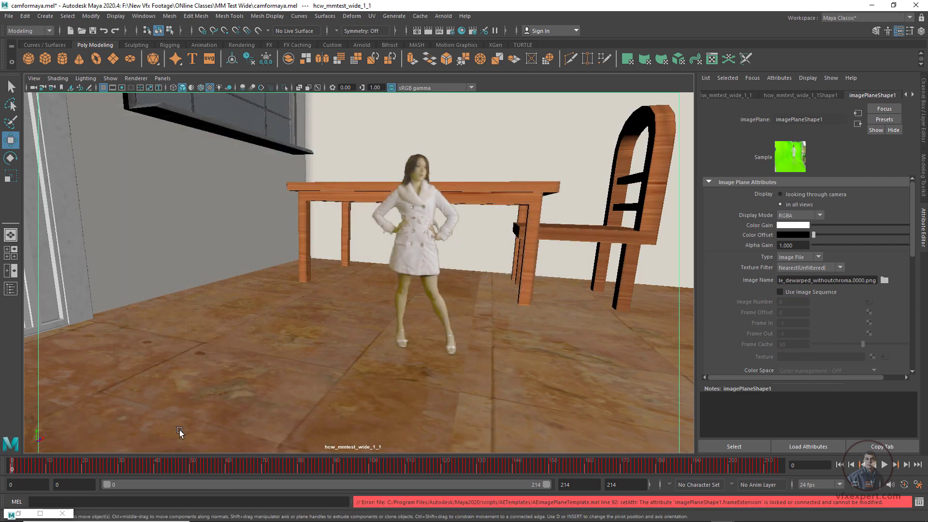
Turn on Use Image Sequence for imagePlaneShape1 and play the shot to check the moving plate
{"action": "key", "text": "alt+v"}
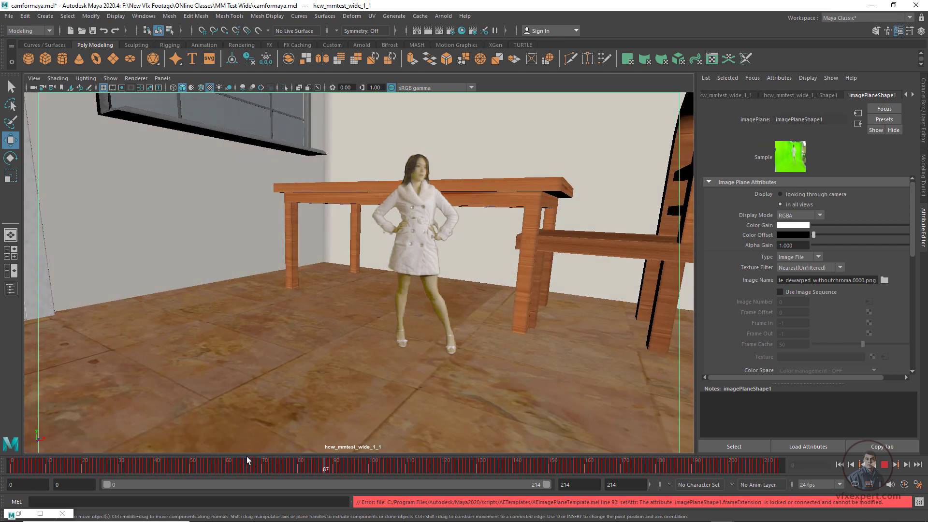
{"action": "key", "text": "alt+v"}
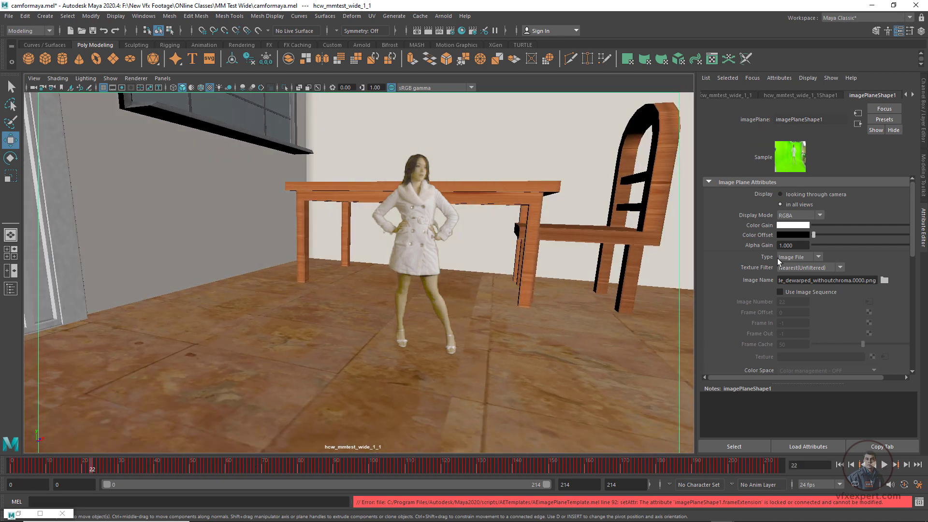
{"action": "left_click", "coordinate": [780, 293]}
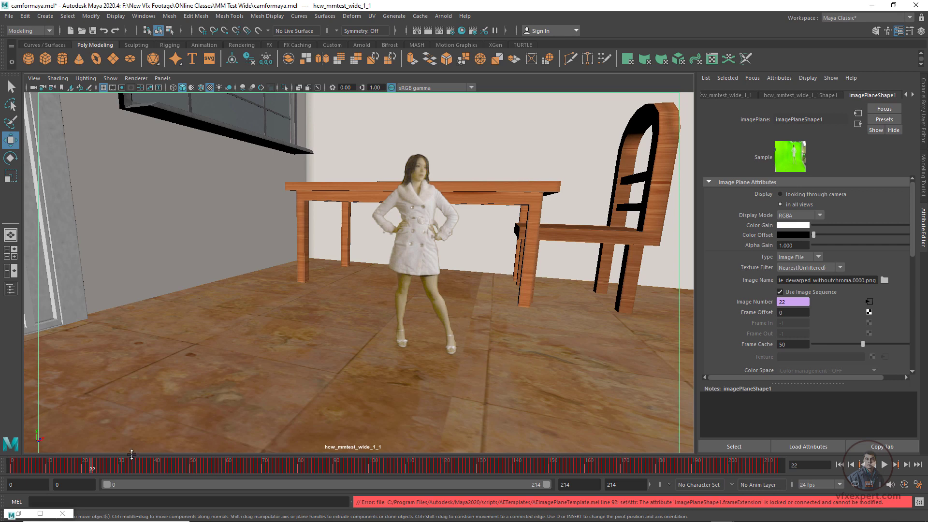
{"action": "left_click", "coordinate": [656, 366]}
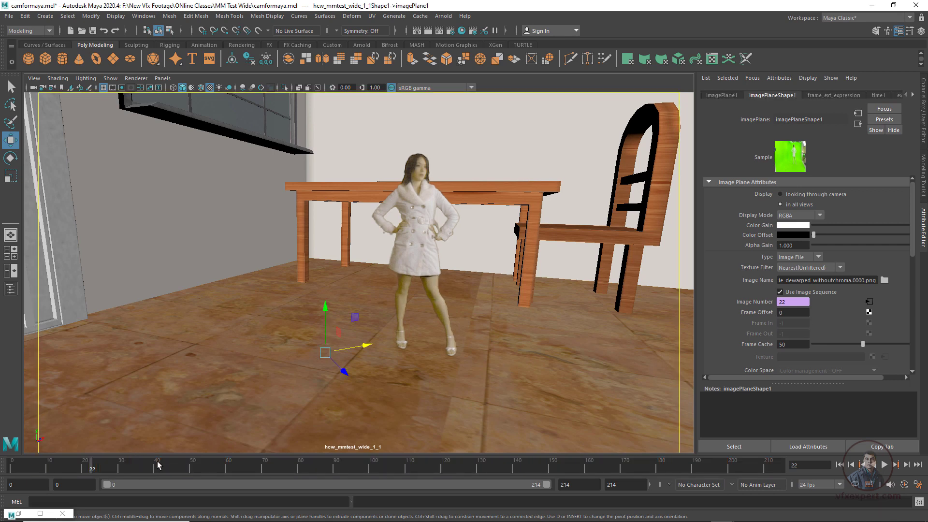
{"action": "key", "text": "alt+v"}
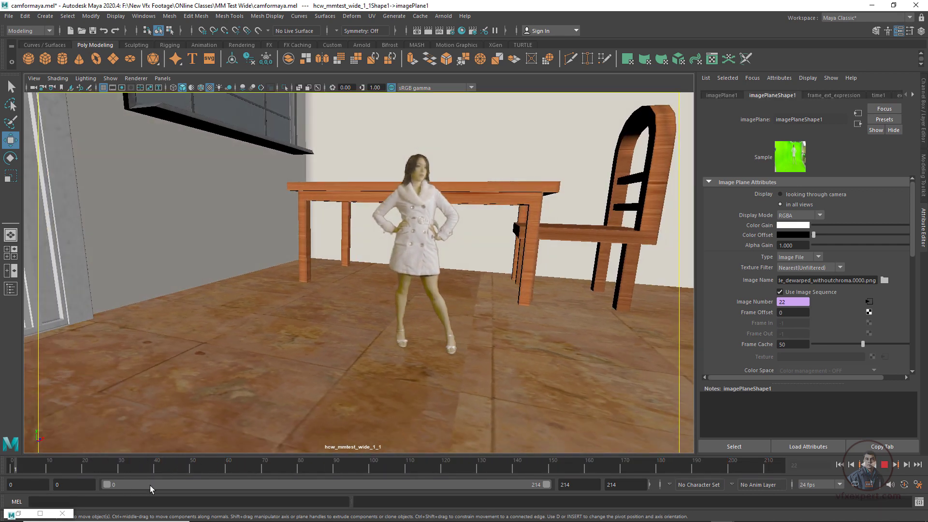
{"action": "key", "text": "Escape"}
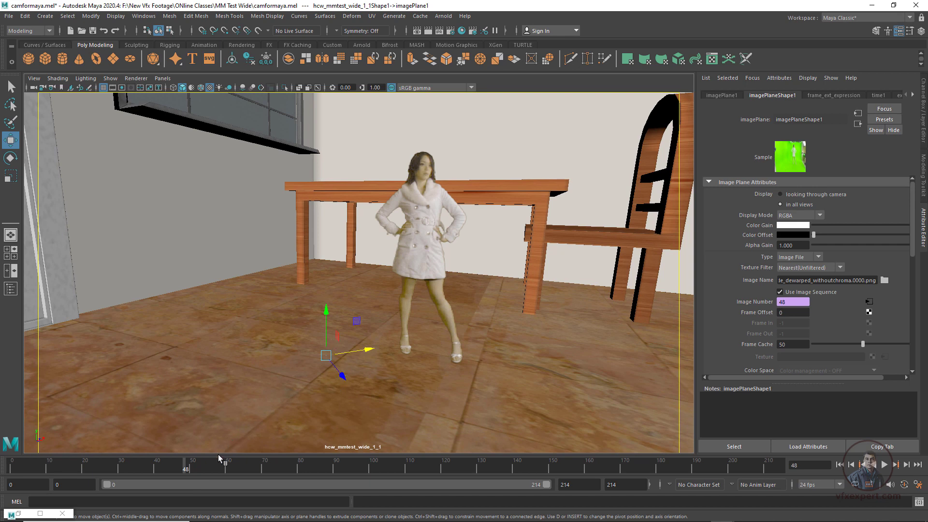
Replay the shot from the start, stop near the beginning, and show the Channel Box / Layer Editor
{"action": "key", "text": "alt+v"}
{"action": "key", "text": "alt+shift+v"}
{"action": "key", "text": "alt+v"}
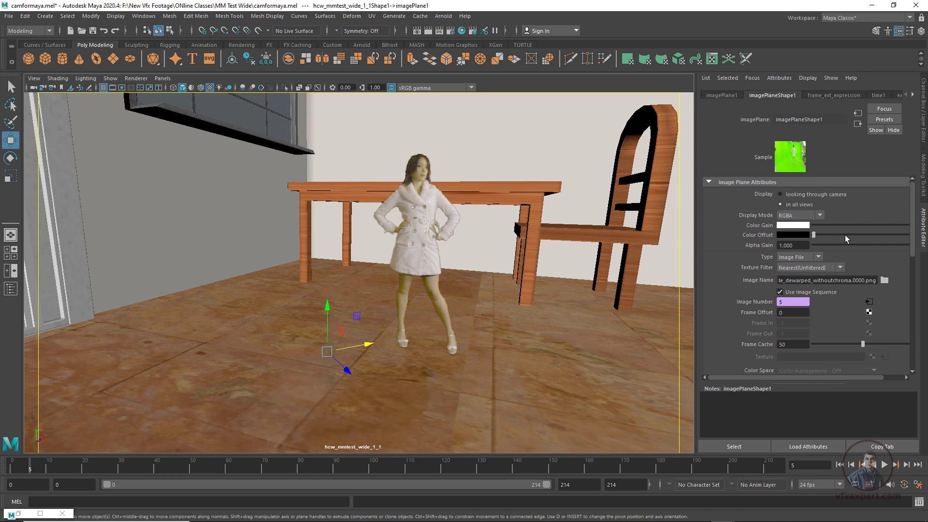
{"action": "left_click", "coordinate": [921, 140]}
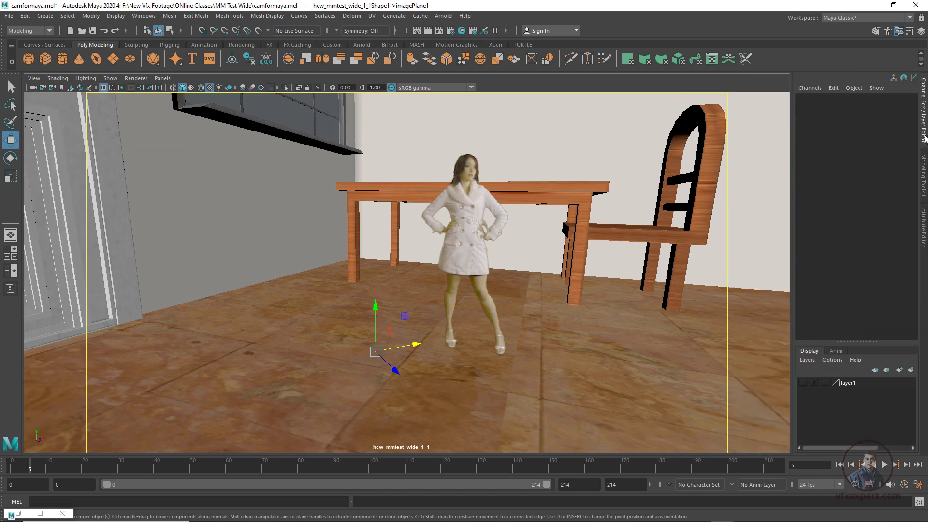
Move group1 to translate 40.448, -16.779, -64.202 so the actress stands before the table, then hide layer1
{"action": "left_click", "coordinate": [803, 383]}
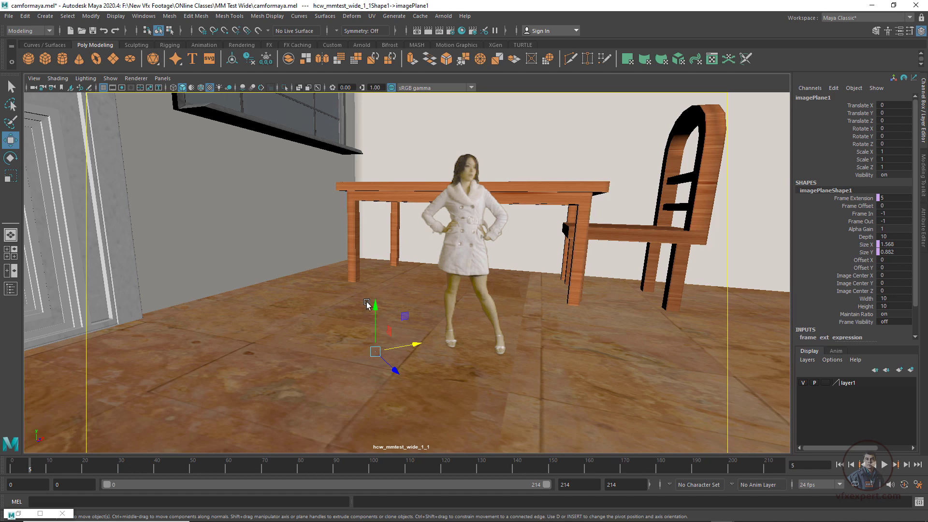
{"action": "left_click", "coordinate": [10, 289]}
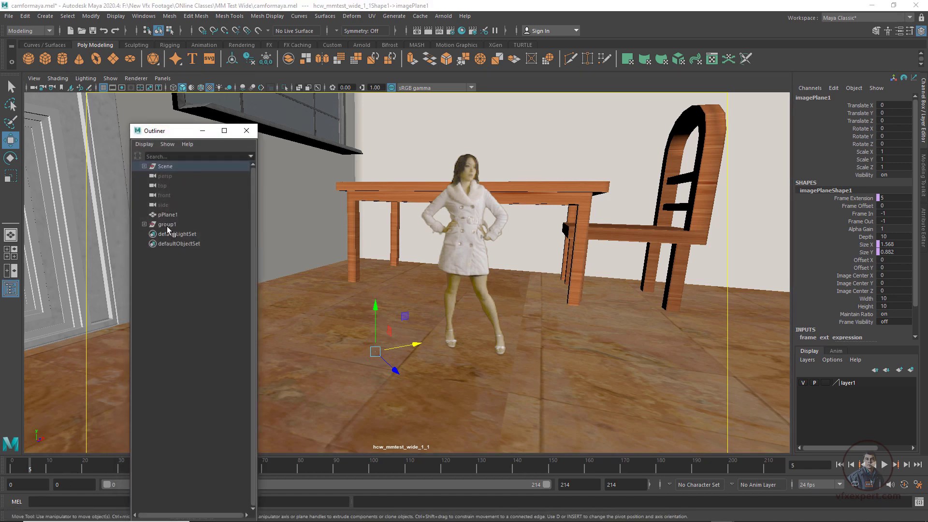
{"action": "left_click", "coordinate": [168, 225]}
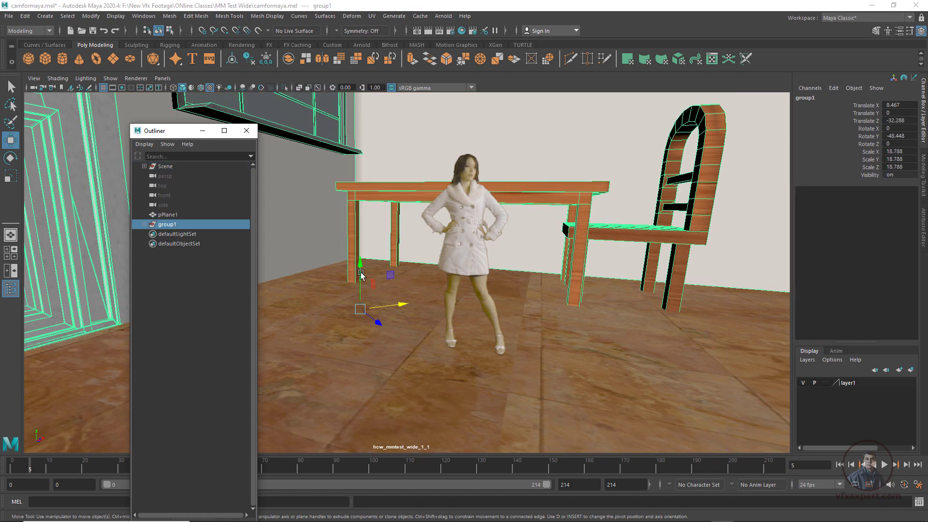
{"action": "left_click_drag", "start_coordinate": [362, 265], "coordinate": [355, 313]}
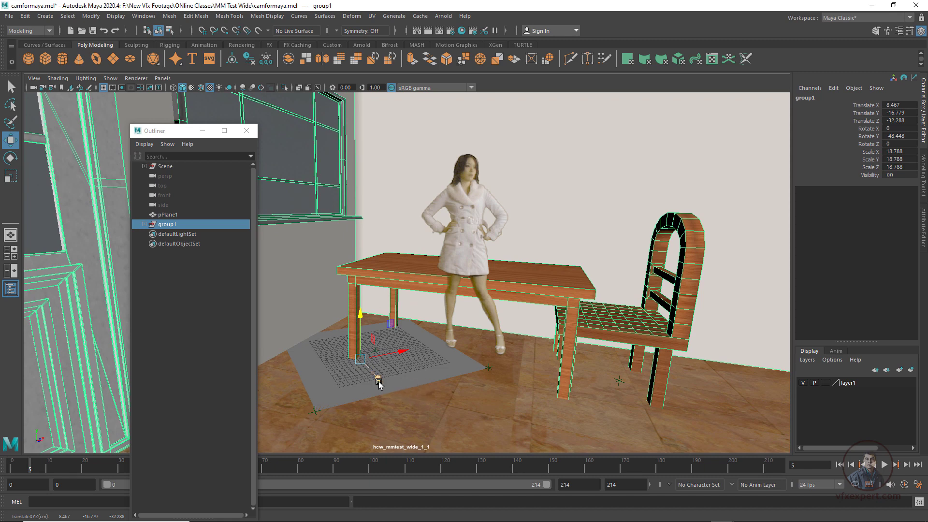
{"action": "left_click_drag", "start_coordinate": [382, 381], "coordinate": [342, 359]}
{"action": "left_click_drag", "start_coordinate": [381, 331], "coordinate": [445, 314]}
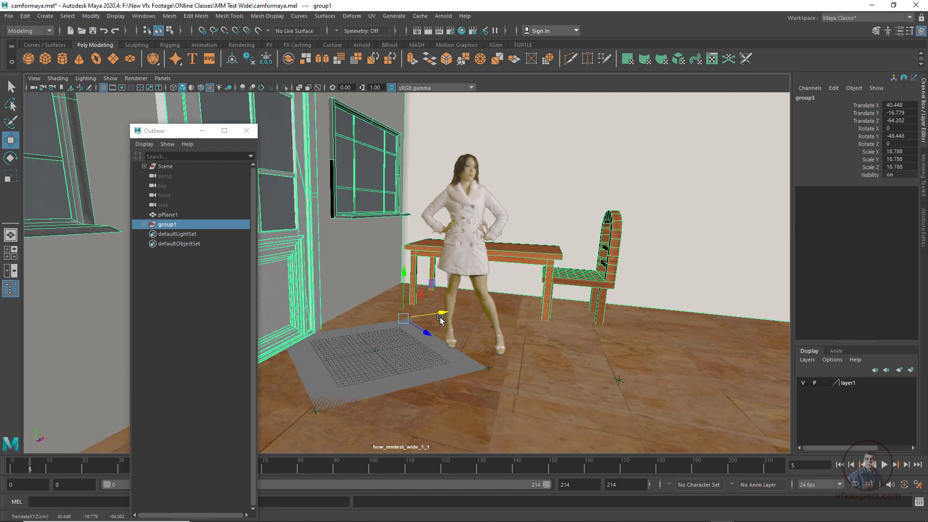
{"action": "left_click", "coordinate": [802, 382]}
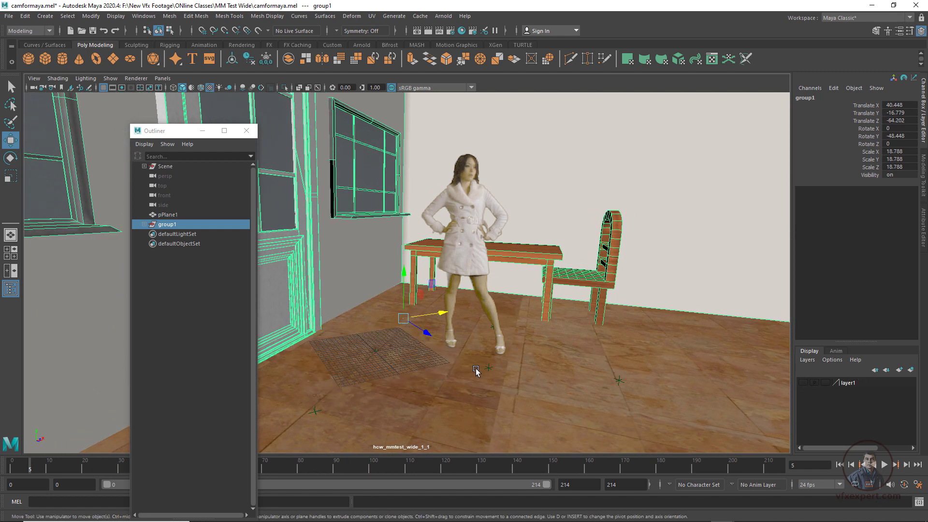
{"action": "left_click", "coordinate": [203, 130]}
Scrub to frame 101 and play the tracked camera animation, then return to frame 0
{"action": "left_click_drag", "start_coordinate": [65, 467], "coordinate": [377, 467]}
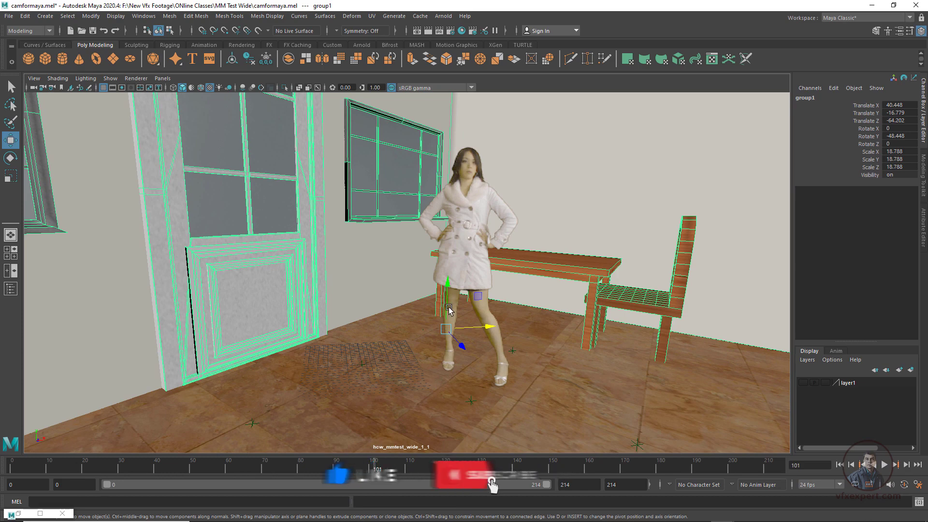
{"action": "key", "text": "alt+v"}
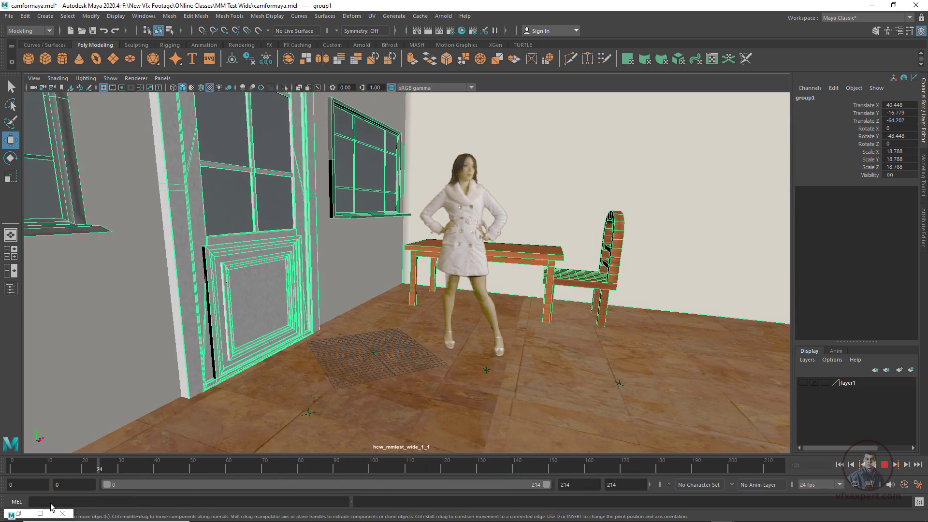
{"action": "key", "text": "alt+v"}
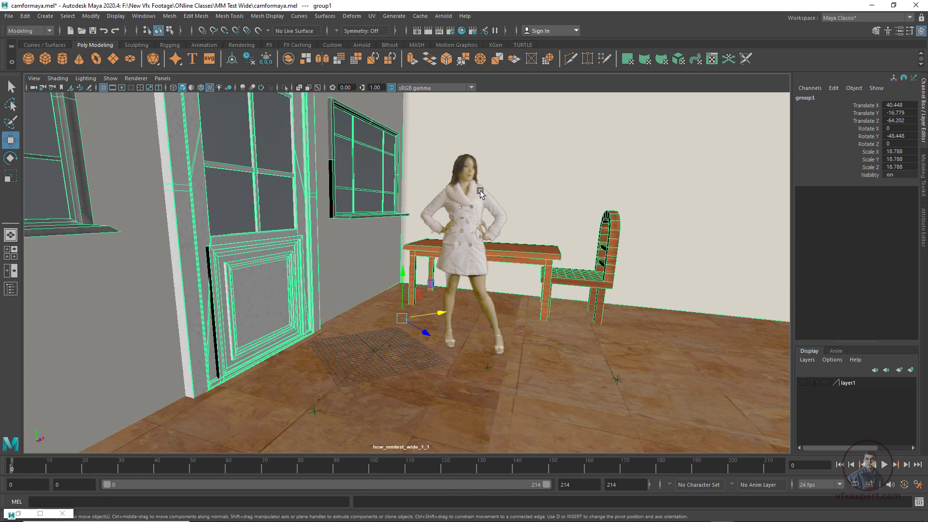
{"action": "left_click_drag", "start_coordinate": [87, 472], "coordinate": [12, 471]}
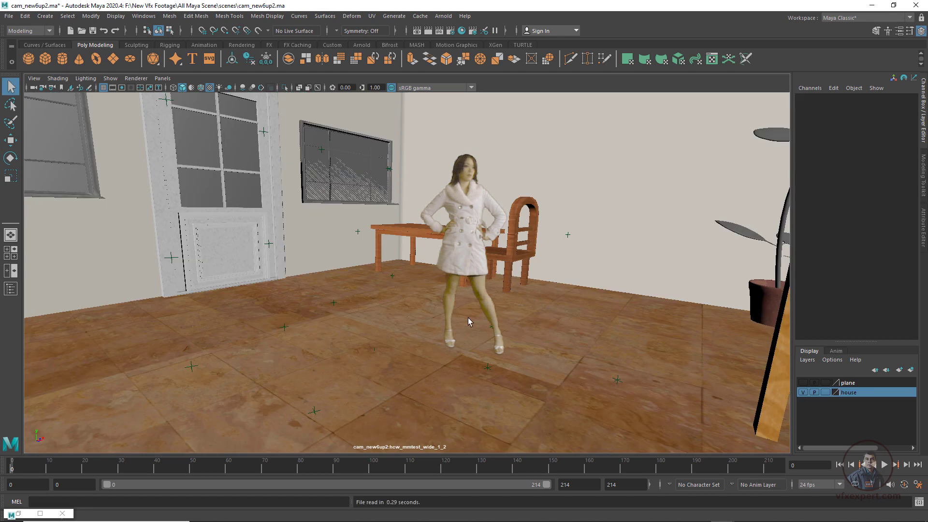
{"action": "key", "text": "alt+v"}
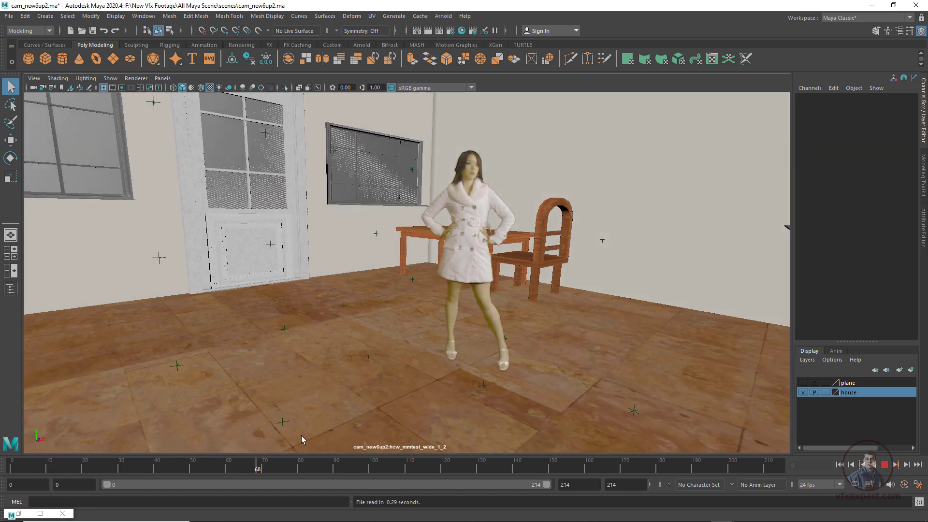
{"action": "key", "text": "alt+v"}
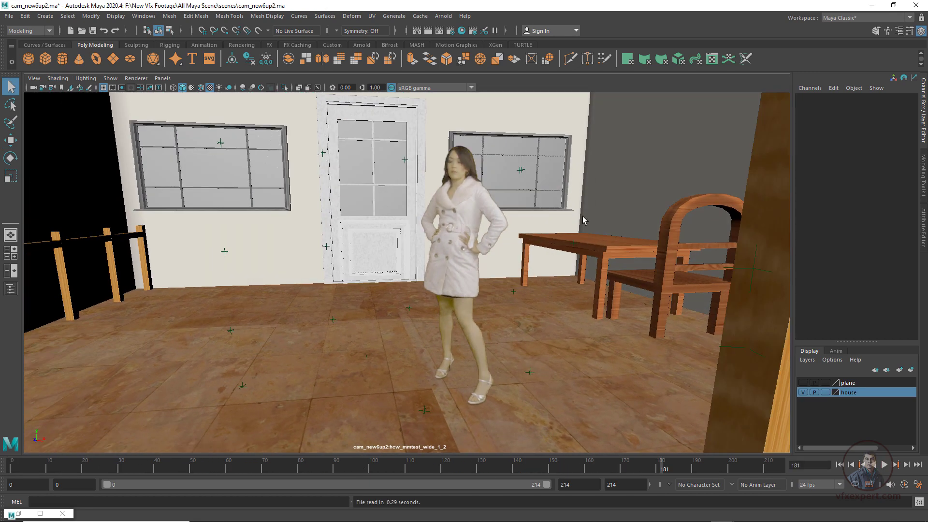
{"action": "left_click_drag", "start_coordinate": [665, 470], "coordinate": [787, 471]}
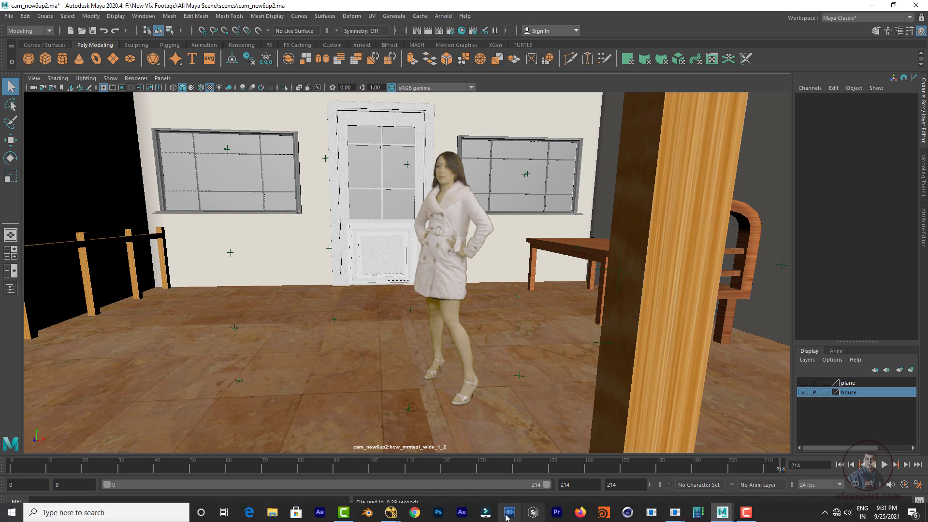
{"action": "mouse_move", "coordinate": [391, 513]}
{"action": "left_click", "coordinate": [442, 466]}
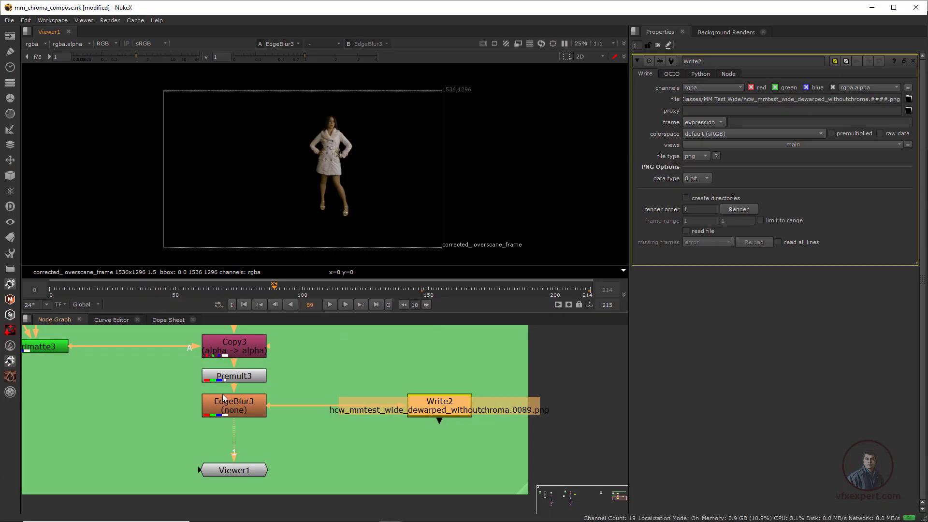
{"action": "middle_click_drag", "start_coordinate": [153, 351], "coordinate": [305, 400]}
{"action": "scroll", "coordinate": [239, 387], "scroll_direction": "down", "scroll_amount": 3}
{"action": "left_click", "coordinate": [241, 378]}
{"action": "key", "text": "1"}
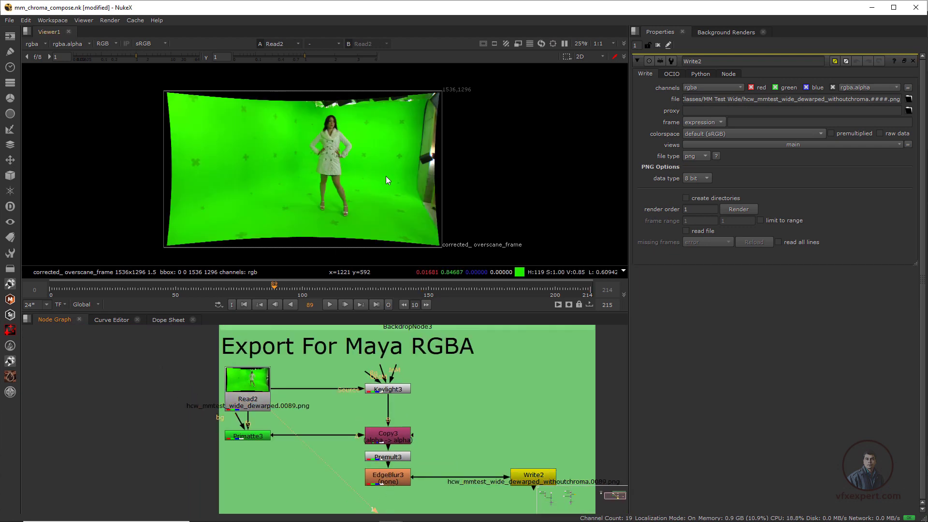
{"action": "left_click", "coordinate": [570, 293]}
{"action": "left_click_drag", "start_coordinate": [570, 293], "coordinate": [587, 292]}
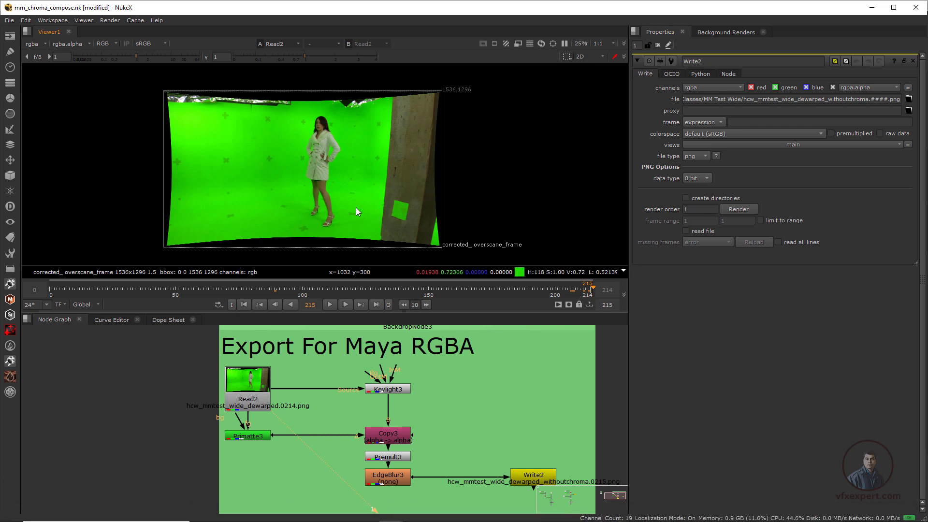
{"action": "mouse_move", "coordinate": [721, 516]}
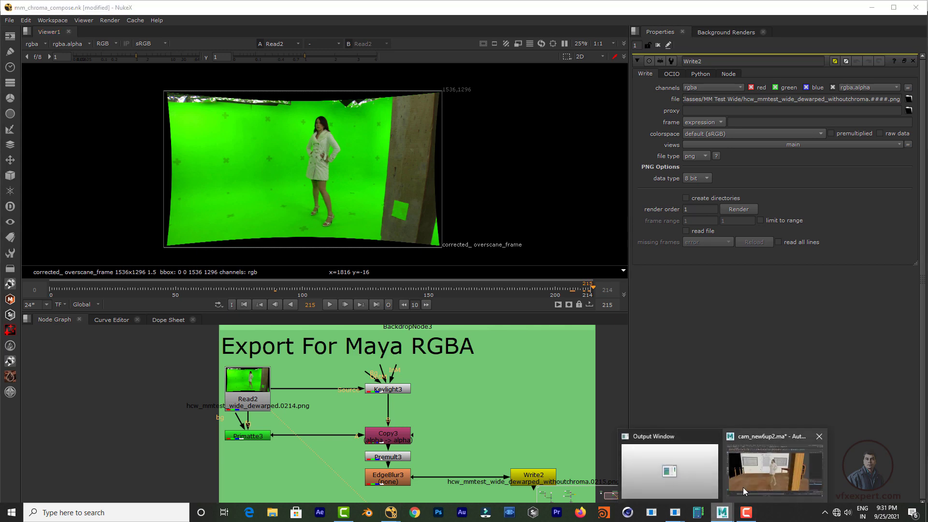
{"action": "left_click", "coordinate": [744, 479]}
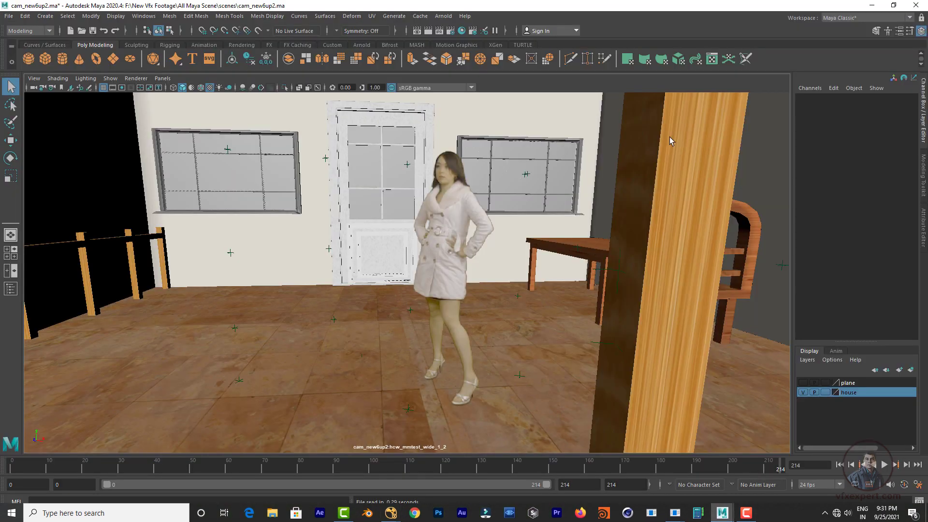
{"action": "left_click", "coordinate": [619, 271]}
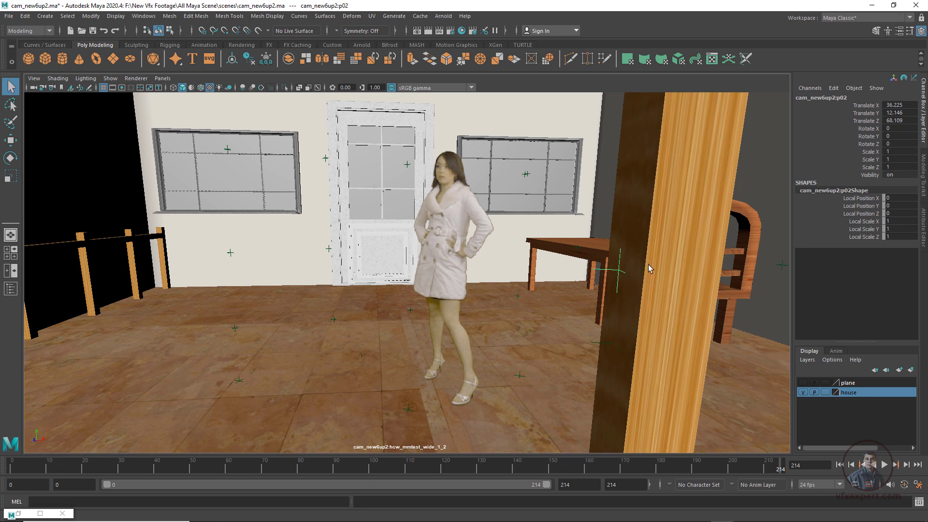
{"action": "left_click_drag", "start_coordinate": [380, 465], "coordinate": [12, 456]}
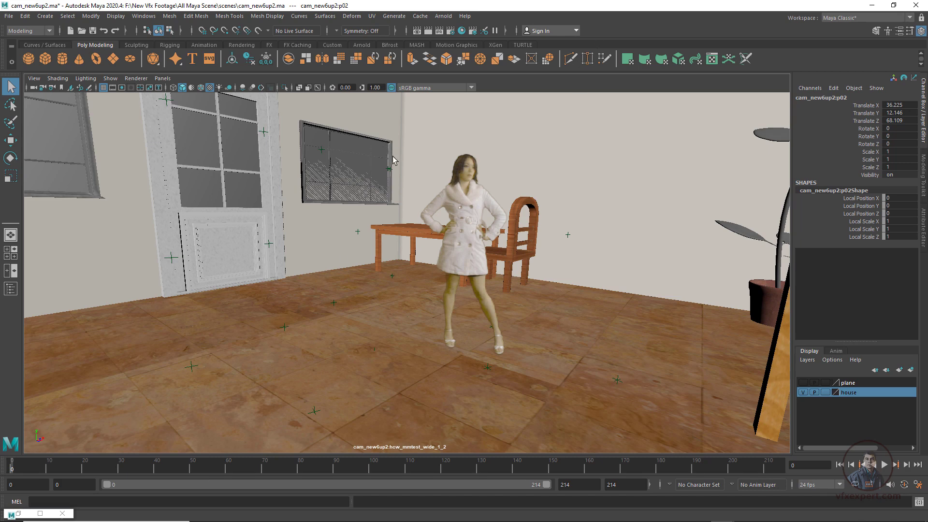
In Render Settings, set the image format to png with numbered frame-sequence naming
{"action": "left_click", "coordinate": [451, 32]}
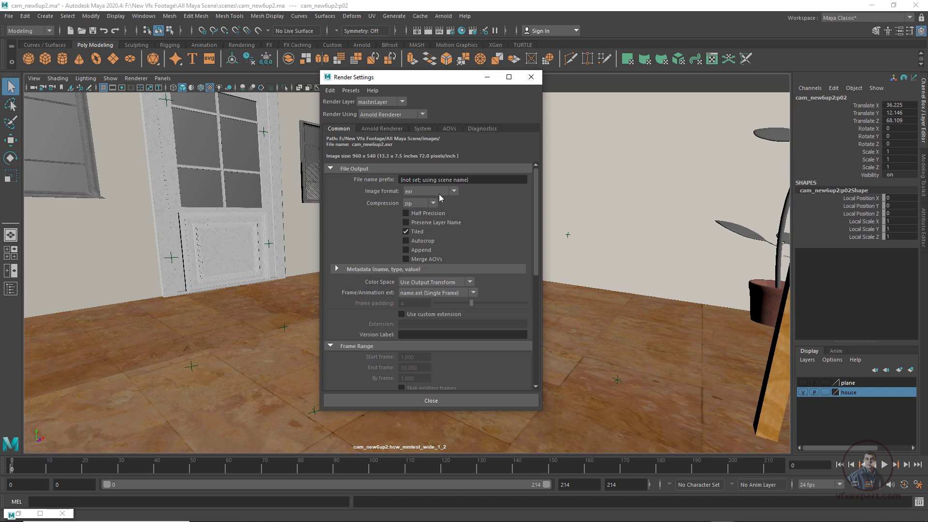
{"action": "left_click", "coordinate": [457, 191]}
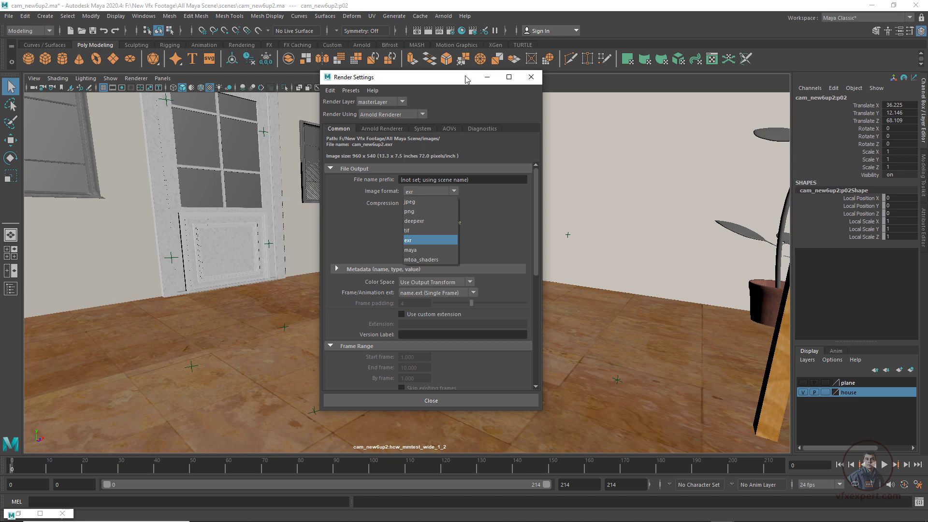
{"action": "left_click", "coordinate": [457, 91]}
{"action": "mouse_move", "coordinate": [460, 84]}
{"action": "left_mouse_down"}
{"action": "mouse_move", "coordinate": [311, 139]}
{"action": "mouse_move", "coordinate": [461, 89]}
{"action": "left_mouse_up"}
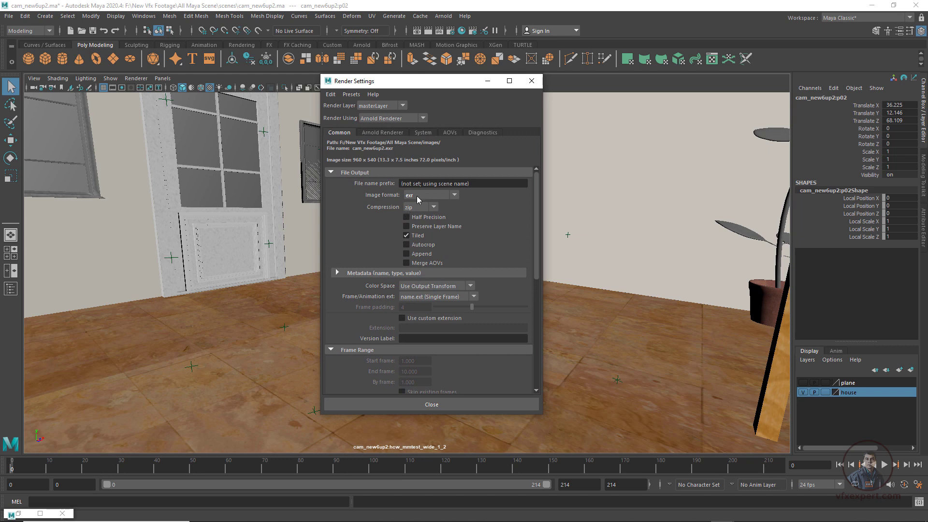
{"action": "left_click", "coordinate": [455, 196]}
{"action": "left_click", "coordinate": [433, 215]}
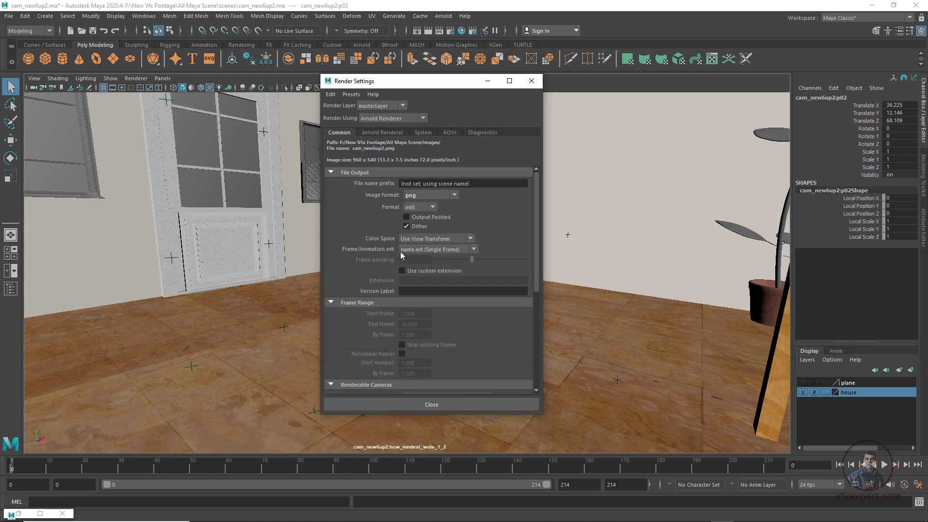
{"action": "left_click", "coordinate": [445, 250]}
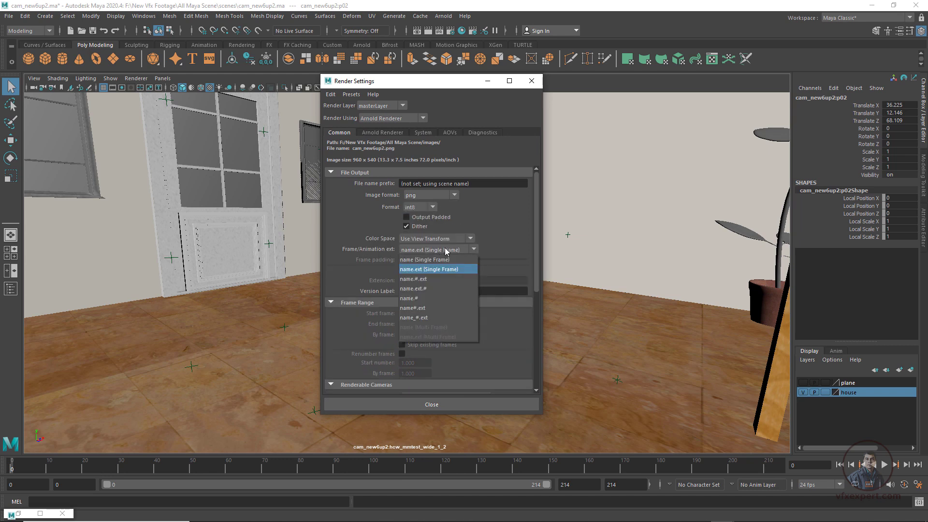
{"action": "left_click", "coordinate": [428, 282]}
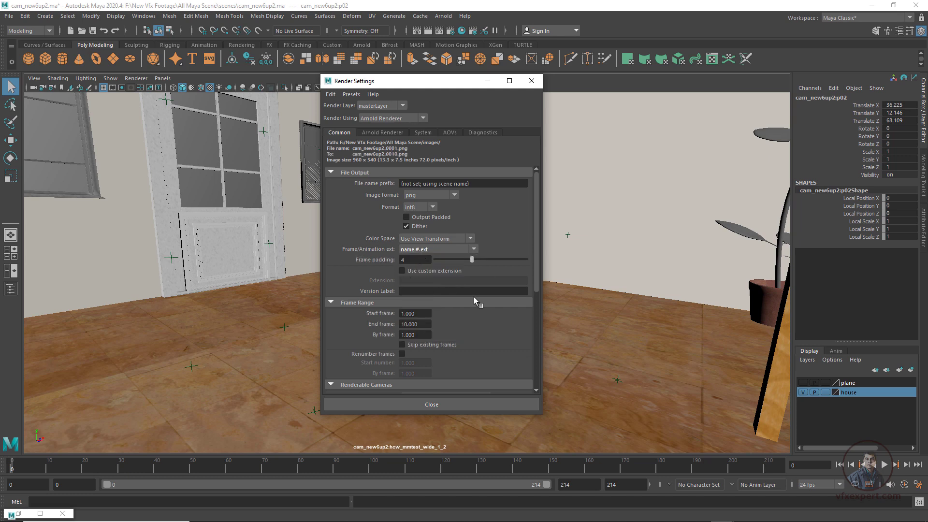
Set the render frame range to Start frame 0 and End frame 214
{"action": "scroll", "coordinate": [536, 291], "scroll_direction": "down", "scroll_amount": 2}
{"action": "double_click", "coordinate": [424, 281]}
{"action": "type", "text": "0"}
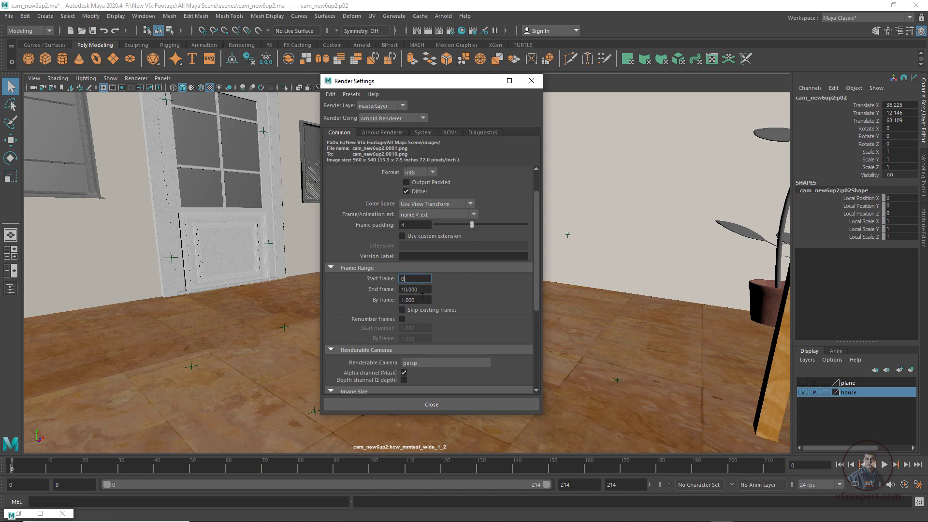
{"action": "key", "text": "Tab"}
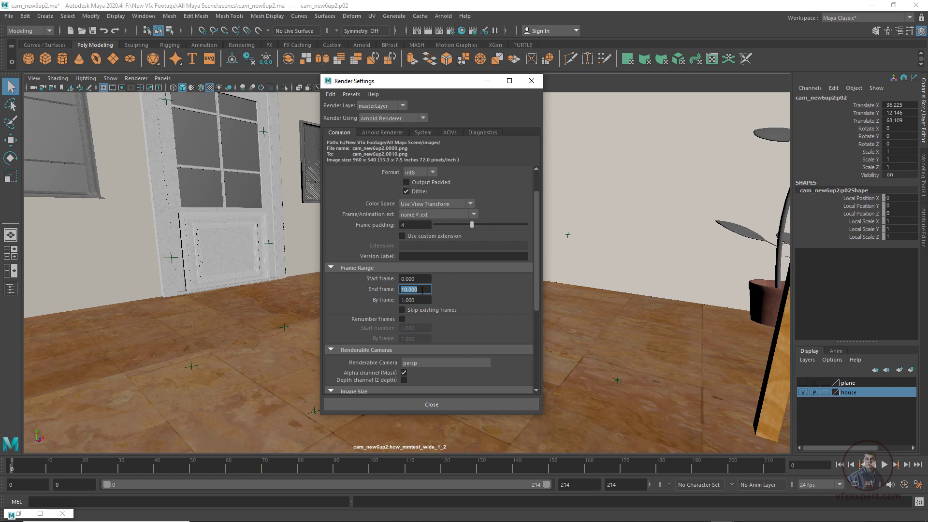
{"action": "type", "text": "214"}
{"action": "left_click_drag", "start_coordinate": [539, 297], "coordinate": [527, 346]}
Make cam_new6up2:hcw_mmtest_wide_1_2 the renderable camera in place of persp
{"action": "left_click", "coordinate": [433, 273]}
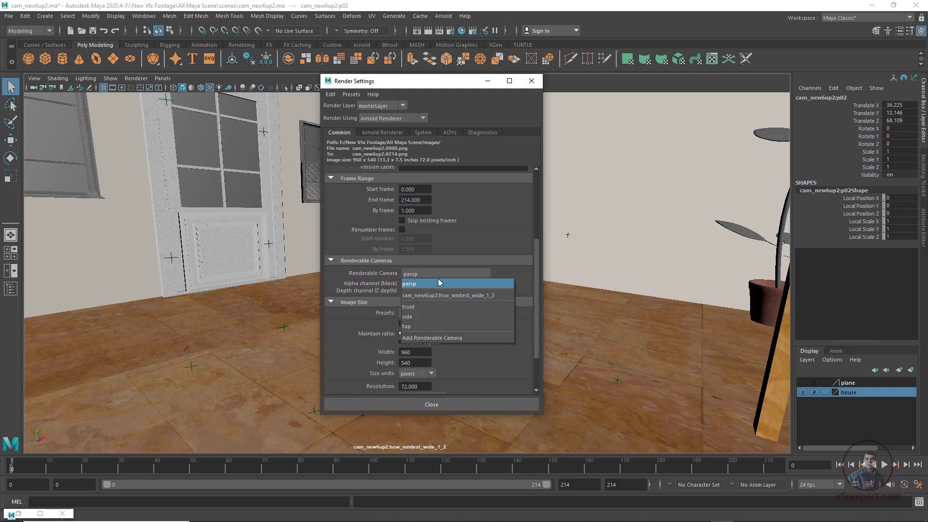
{"action": "left_click", "coordinate": [444, 295]}
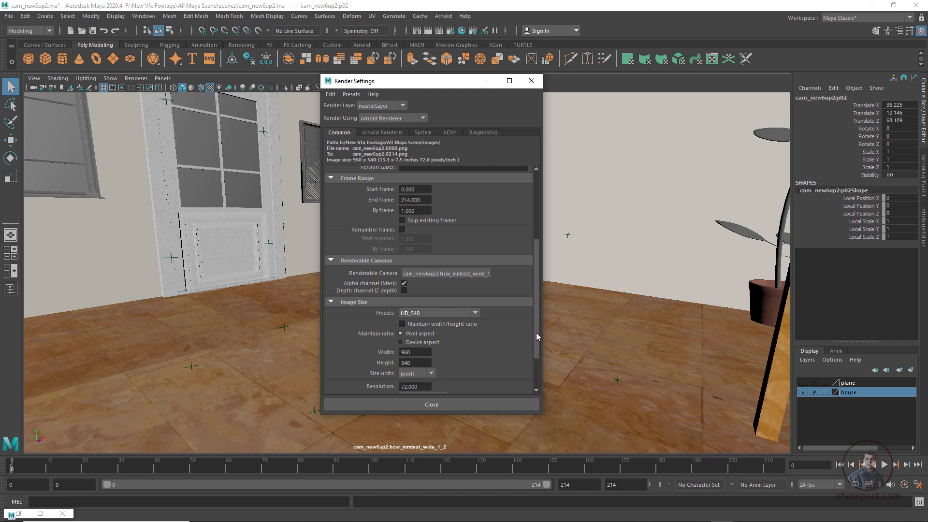
{"action": "scroll", "coordinate": [536, 332], "scroll_direction": "down", "scroll_amount": 3}
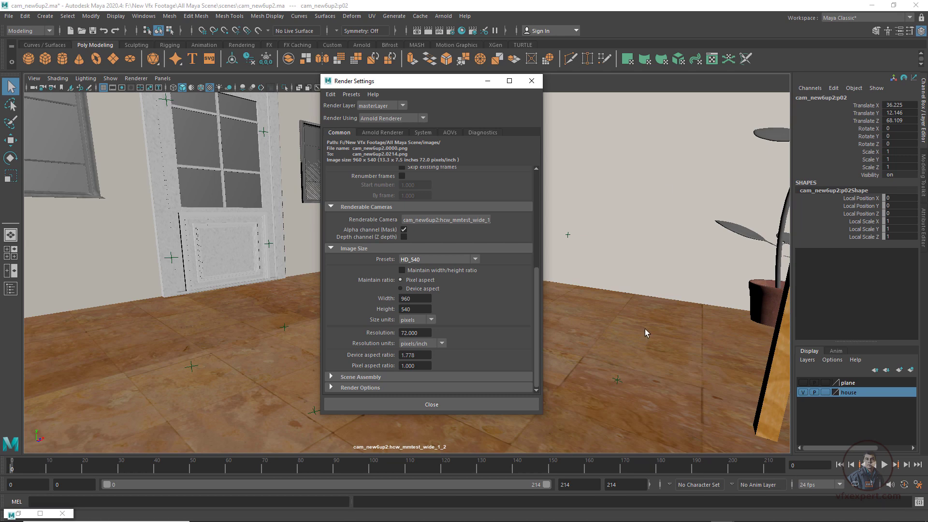
{"action": "mouse_move", "coordinate": [676, 520]}
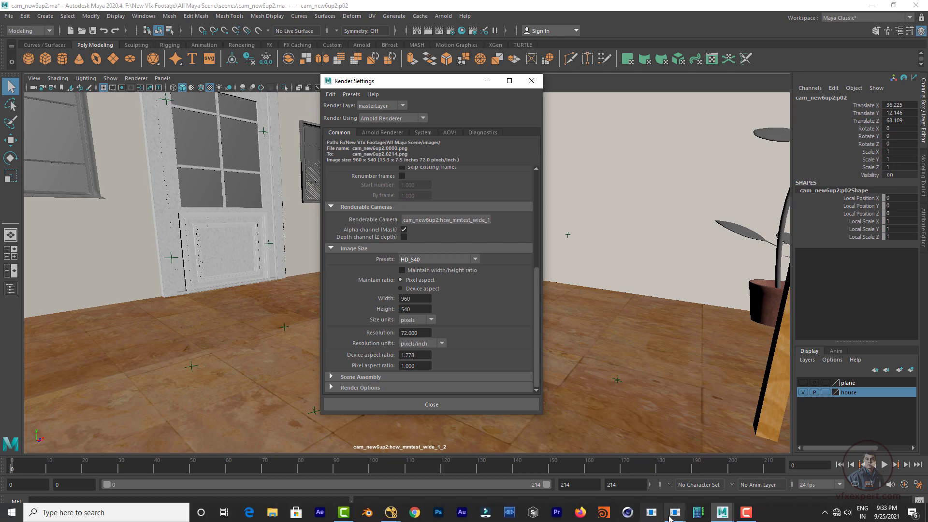
{"action": "mouse_move", "coordinate": [395, 515]}
{"action": "left_click", "coordinate": [447, 470]}
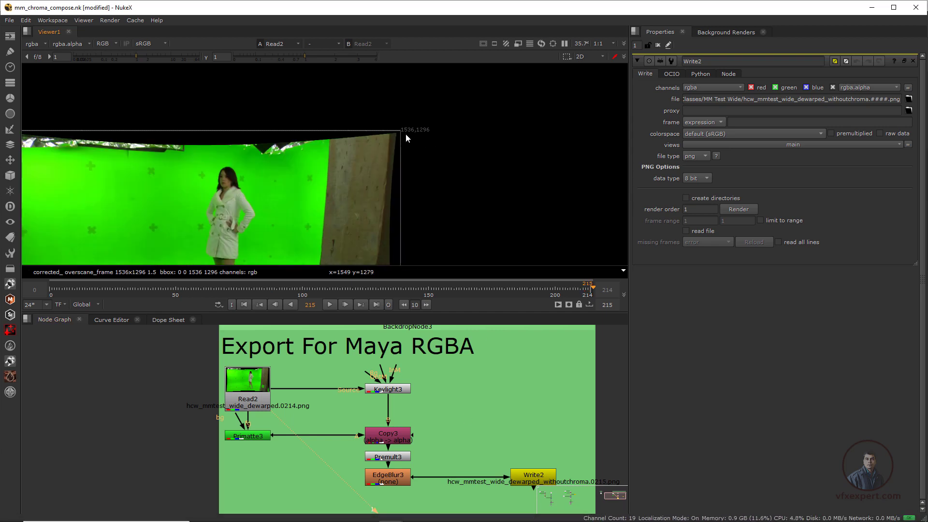
{"action": "mouse_move", "coordinate": [687, 521]}
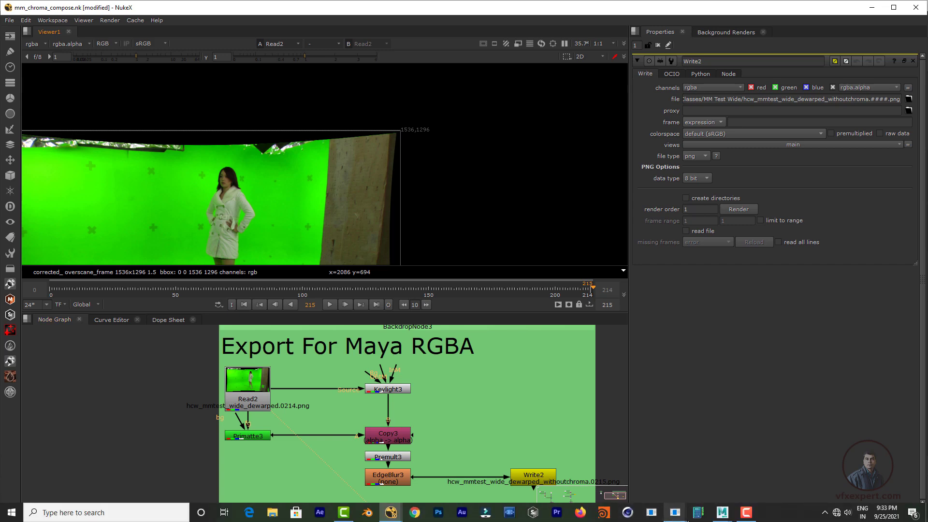
{"action": "left_click", "coordinate": [721, 512]}
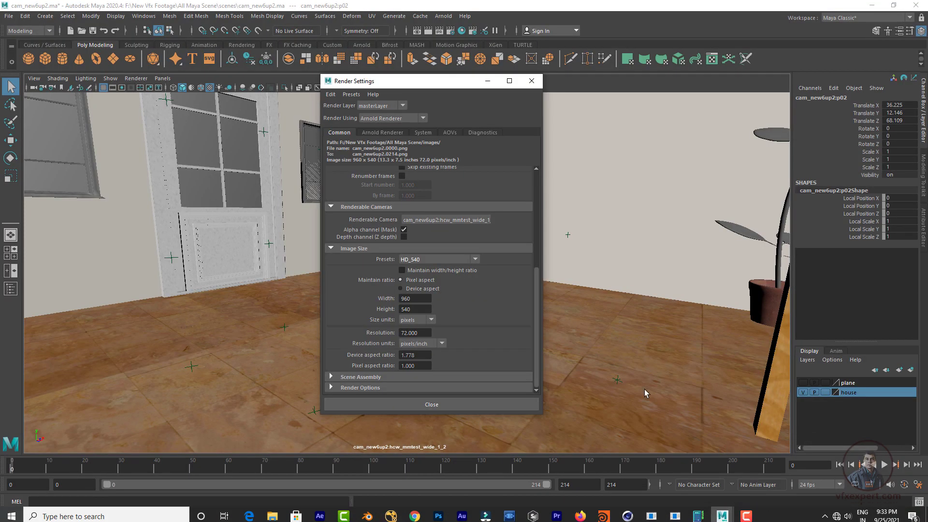
Set Image Size to width 1536, height 1296 and pixel aspect ratio 1.5, giving 1.778 device aspect
{"action": "left_click_drag", "start_coordinate": [421, 299], "coordinate": [375, 303]}
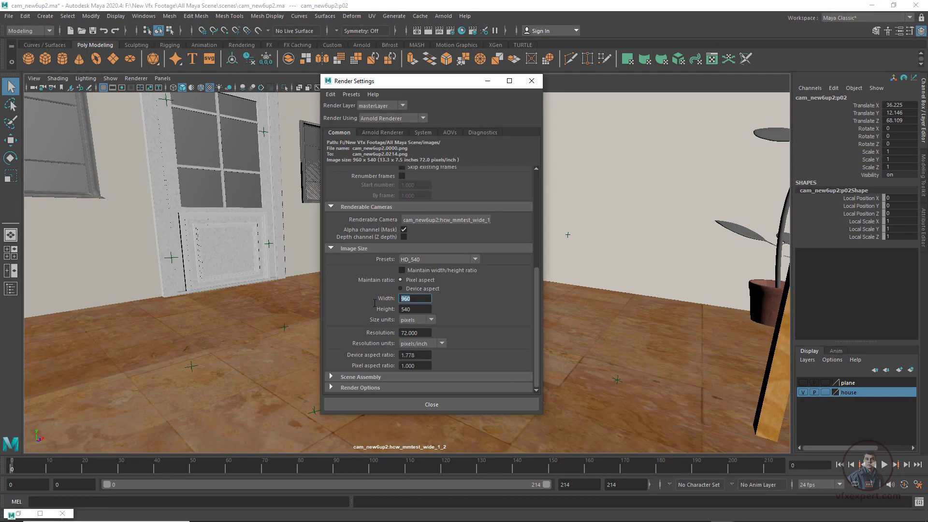
{"action": "type", "text": "1536"}
{"action": "key", "text": "Tab"}
{"action": "type", "text": "1"}
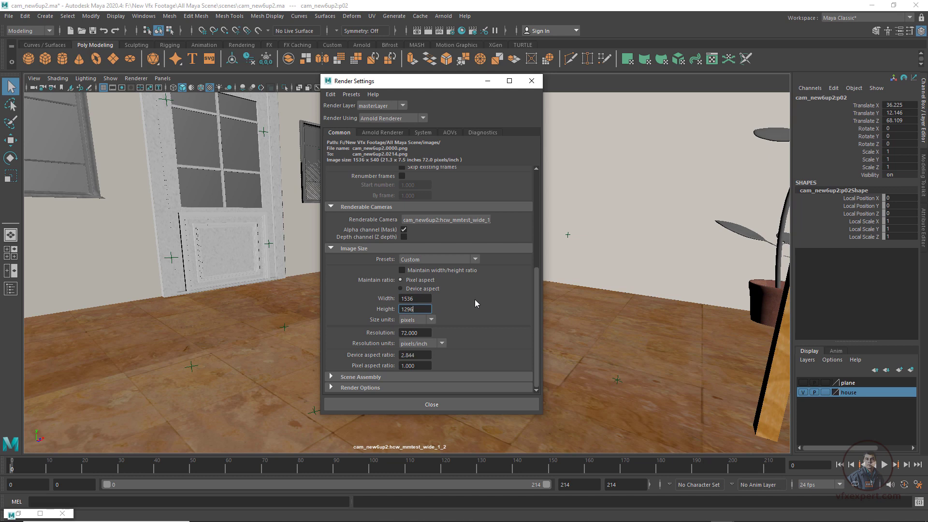
{"action": "left_click", "coordinate": [423, 297]}
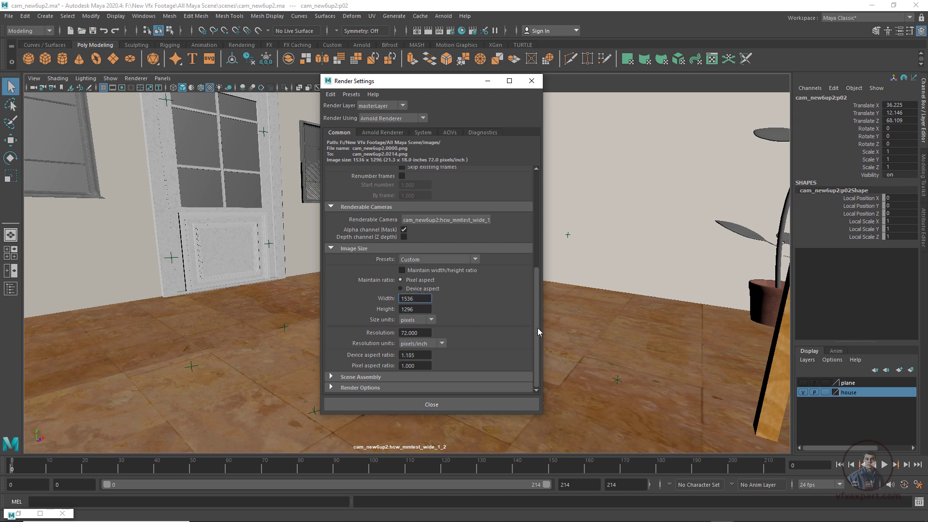
{"action": "double_click", "coordinate": [415, 366]}
{"action": "type", "text": "1.5"}
{"action": "key", "text": "Return"}
{"action": "left_click", "coordinate": [421, 333]}
Minimize Render Settings, turn on the camera view's Resolution Gate, and clear the selection
{"action": "left_click", "coordinate": [488, 81]}
{"action": "key", "text": "F6"}
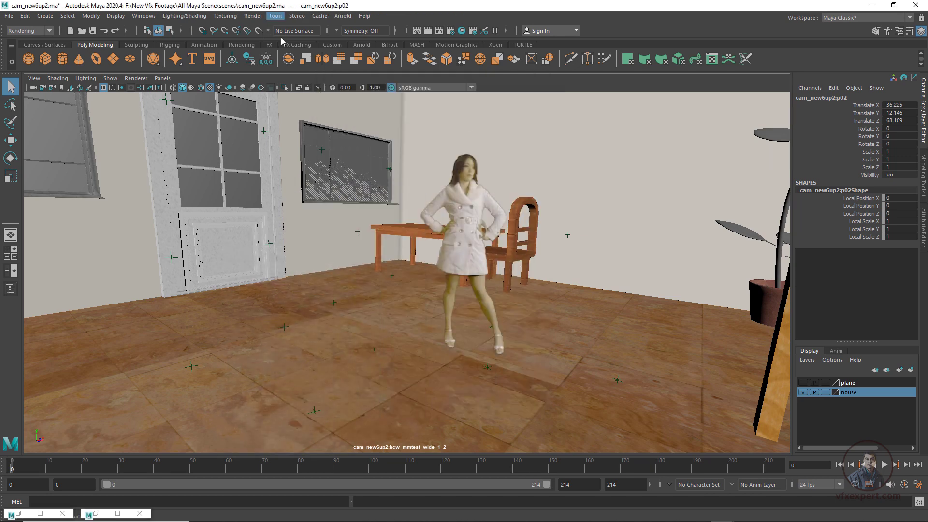
{"action": "left_click", "coordinate": [116, 87]}
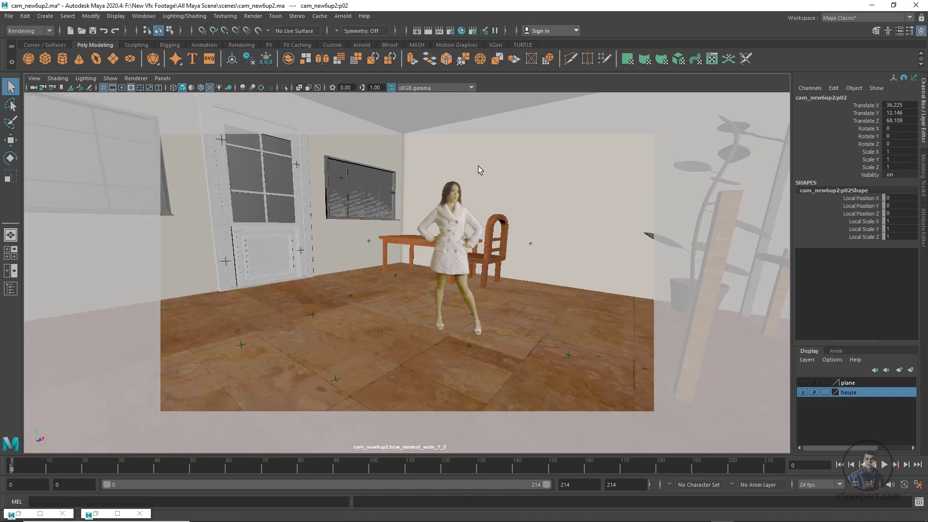
{"action": "key", "text": "F2"}
{"action": "left_click", "coordinate": [560, 288]}
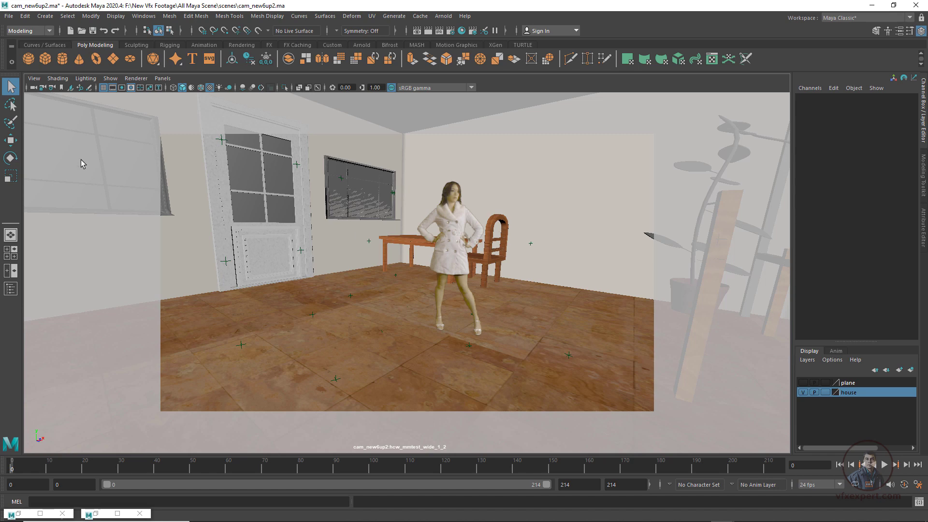
Set imagePlaneShape1's Display Mode to None on the tracked hcw_mmtest_wide_1_2 camera
{"action": "left_click", "coordinate": [33, 88]}
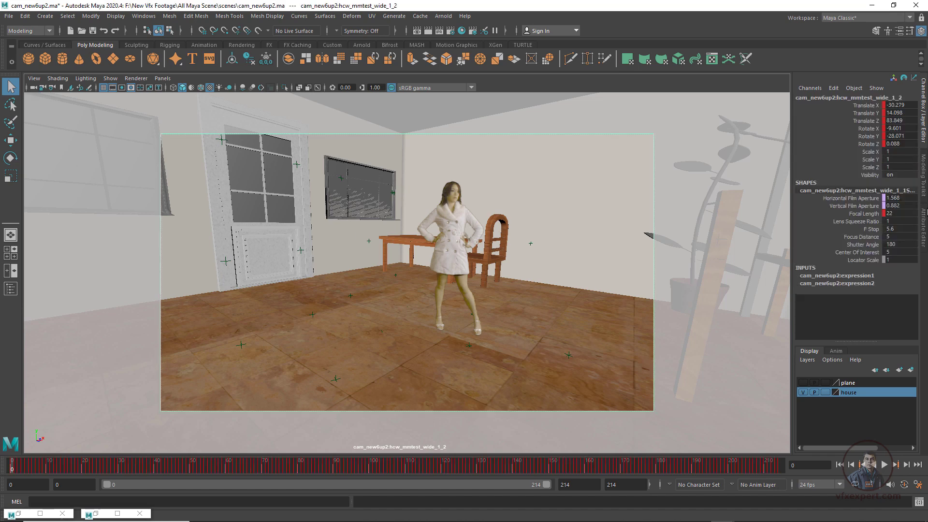
{"action": "left_click", "coordinate": [924, 224]}
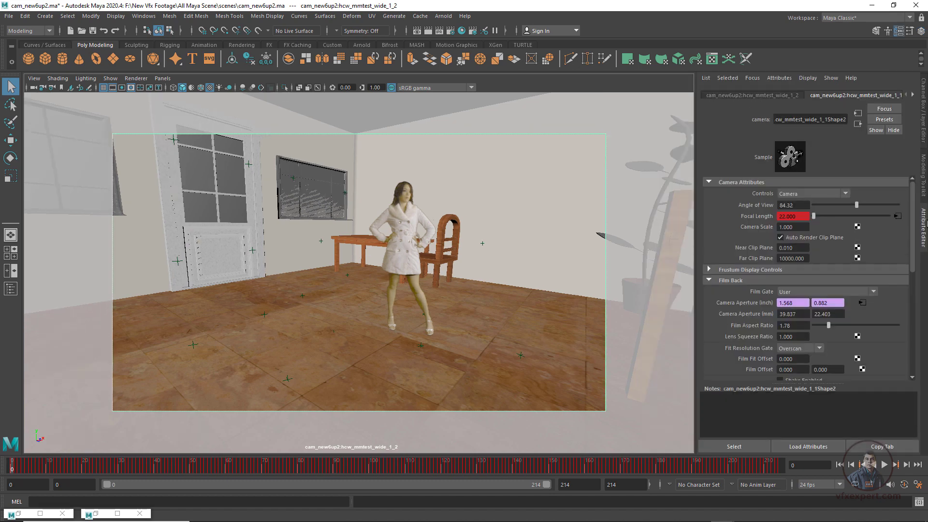
{"action": "left_click", "coordinate": [883, 97]}
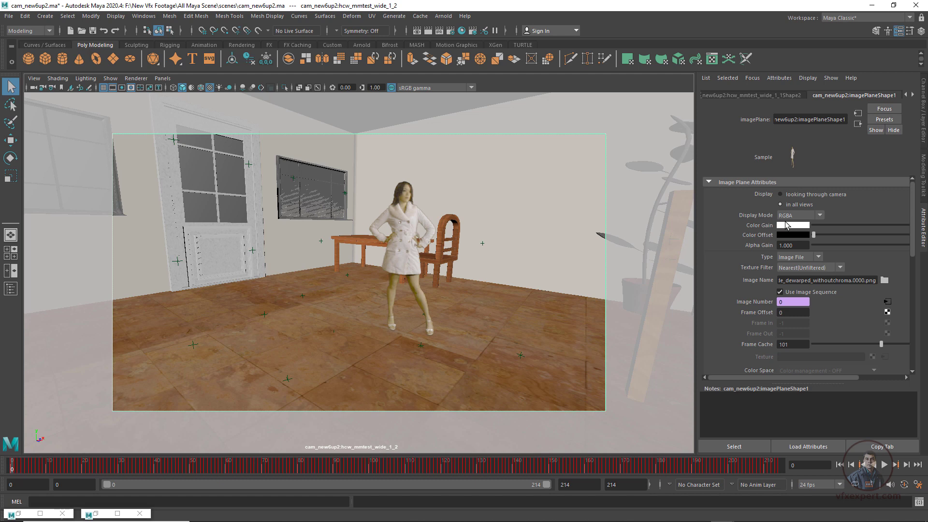
{"action": "left_click", "coordinate": [799, 216]}
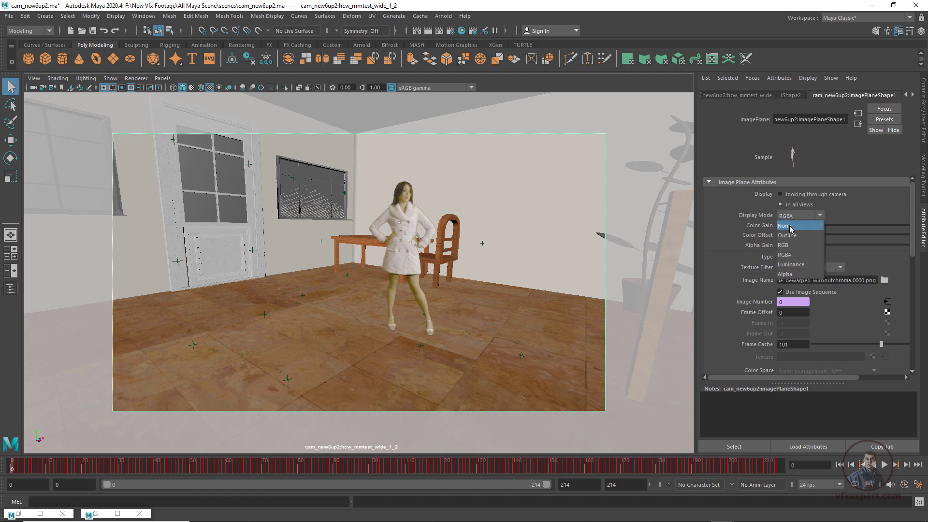
{"action": "left_click", "coordinate": [788, 225]}
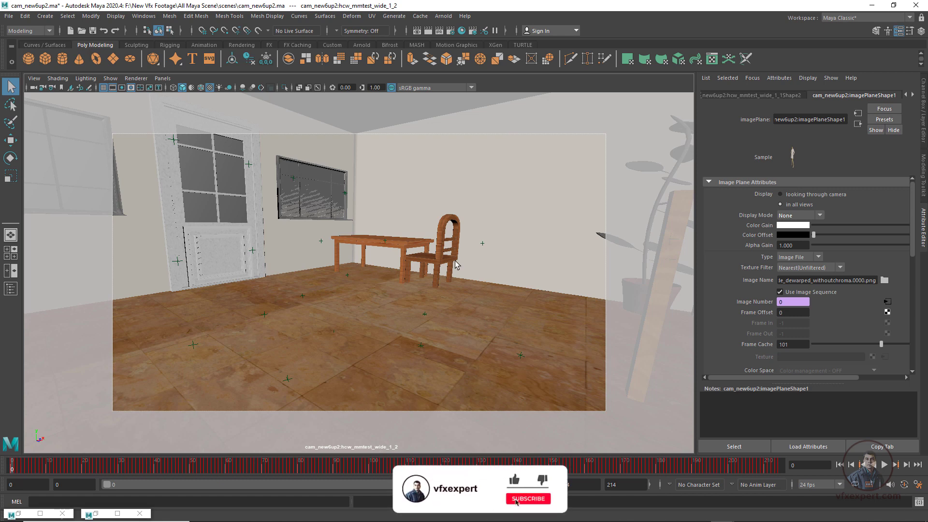
Switch to the Rendering menu set and launch Render > Batch Render
{"action": "left_click", "coordinate": [52, 32]}
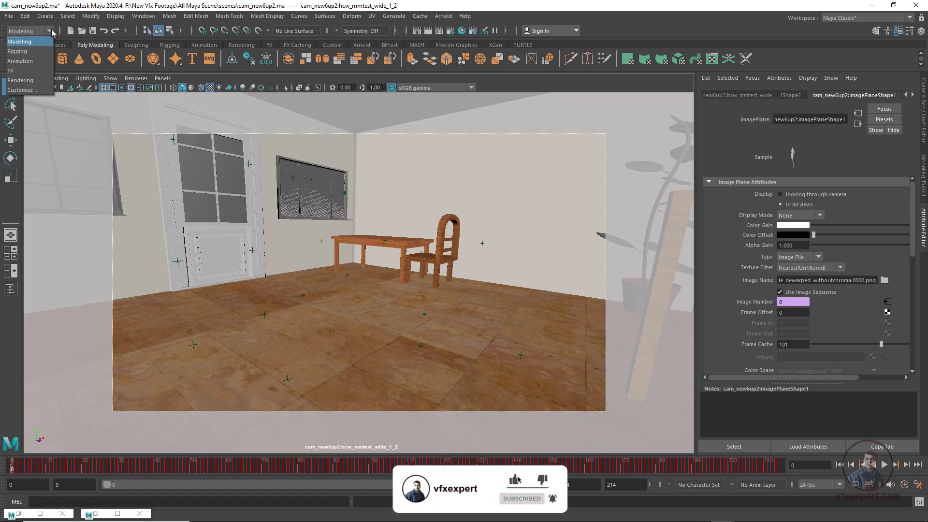
{"action": "left_click", "coordinate": [36, 80]}
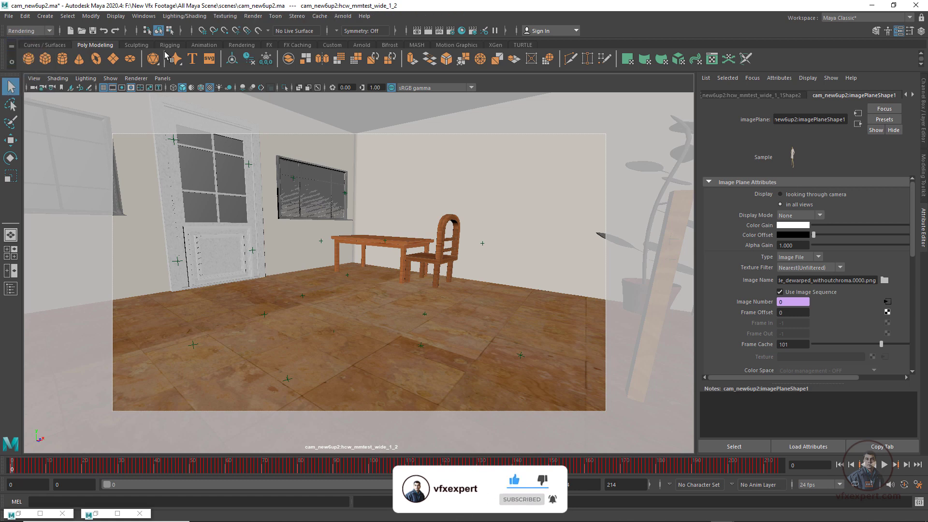
{"action": "left_click", "coordinate": [258, 16]}
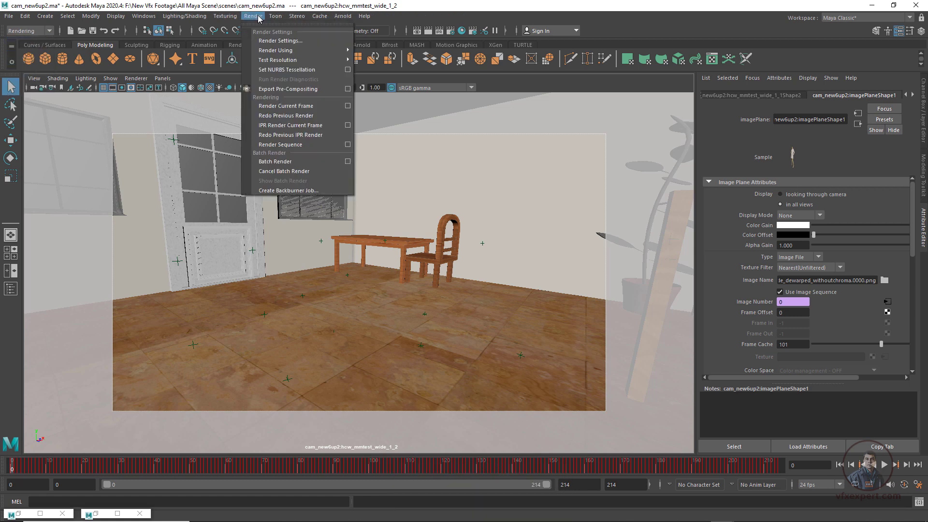
{"action": "left_click", "coordinate": [278, 163]}
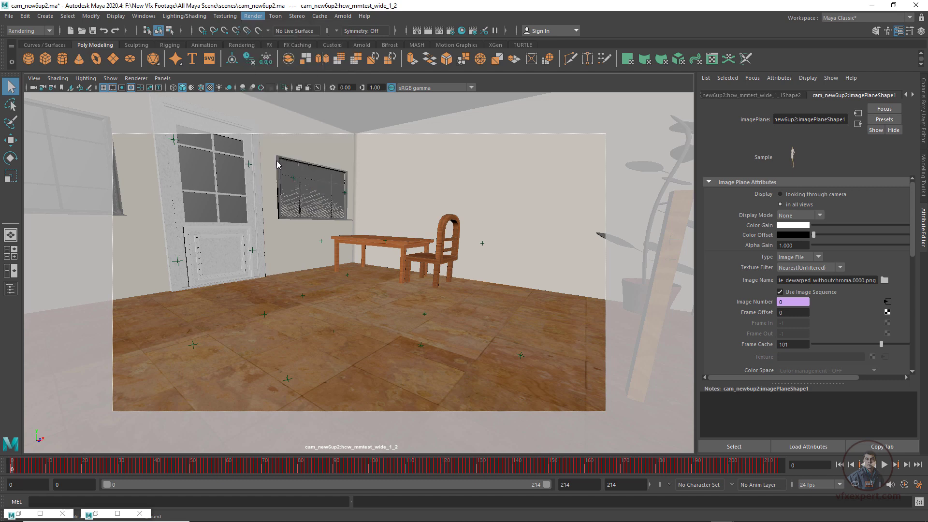